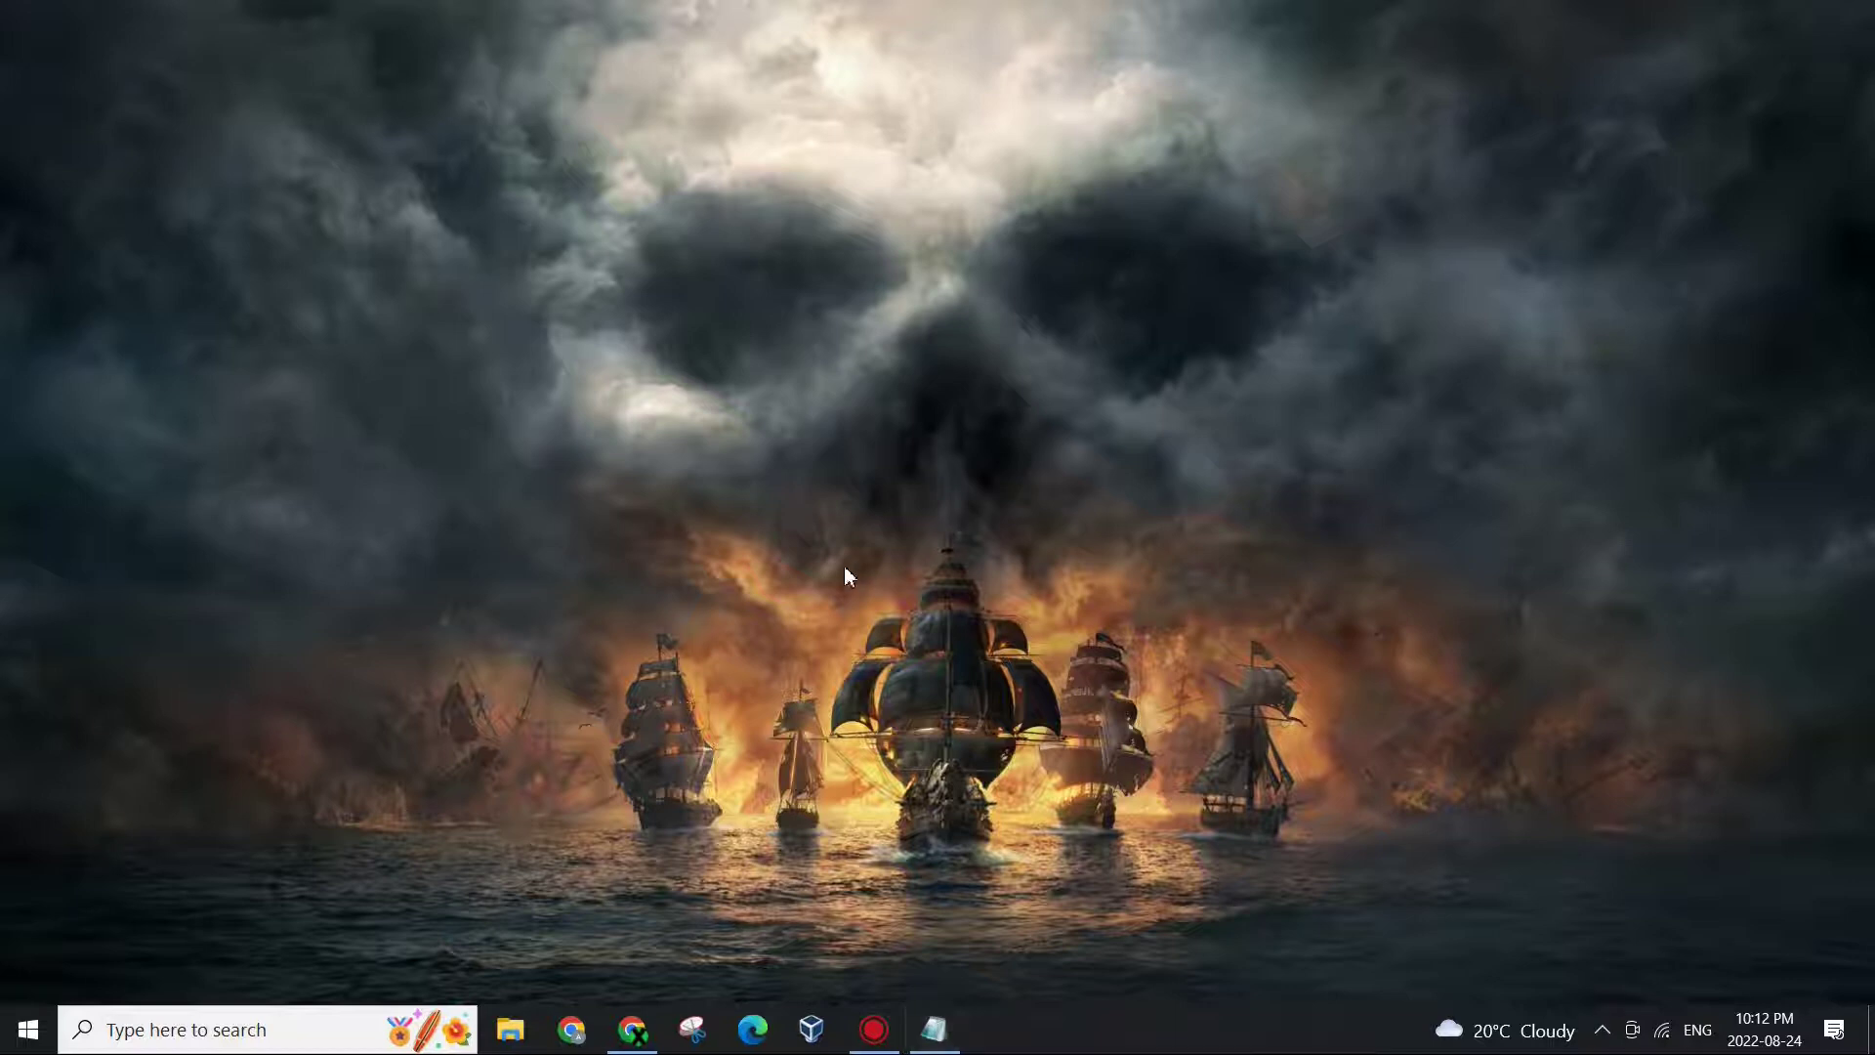
Search 'activation' from Start and open the Activation settings page.
key(super)
text(c)
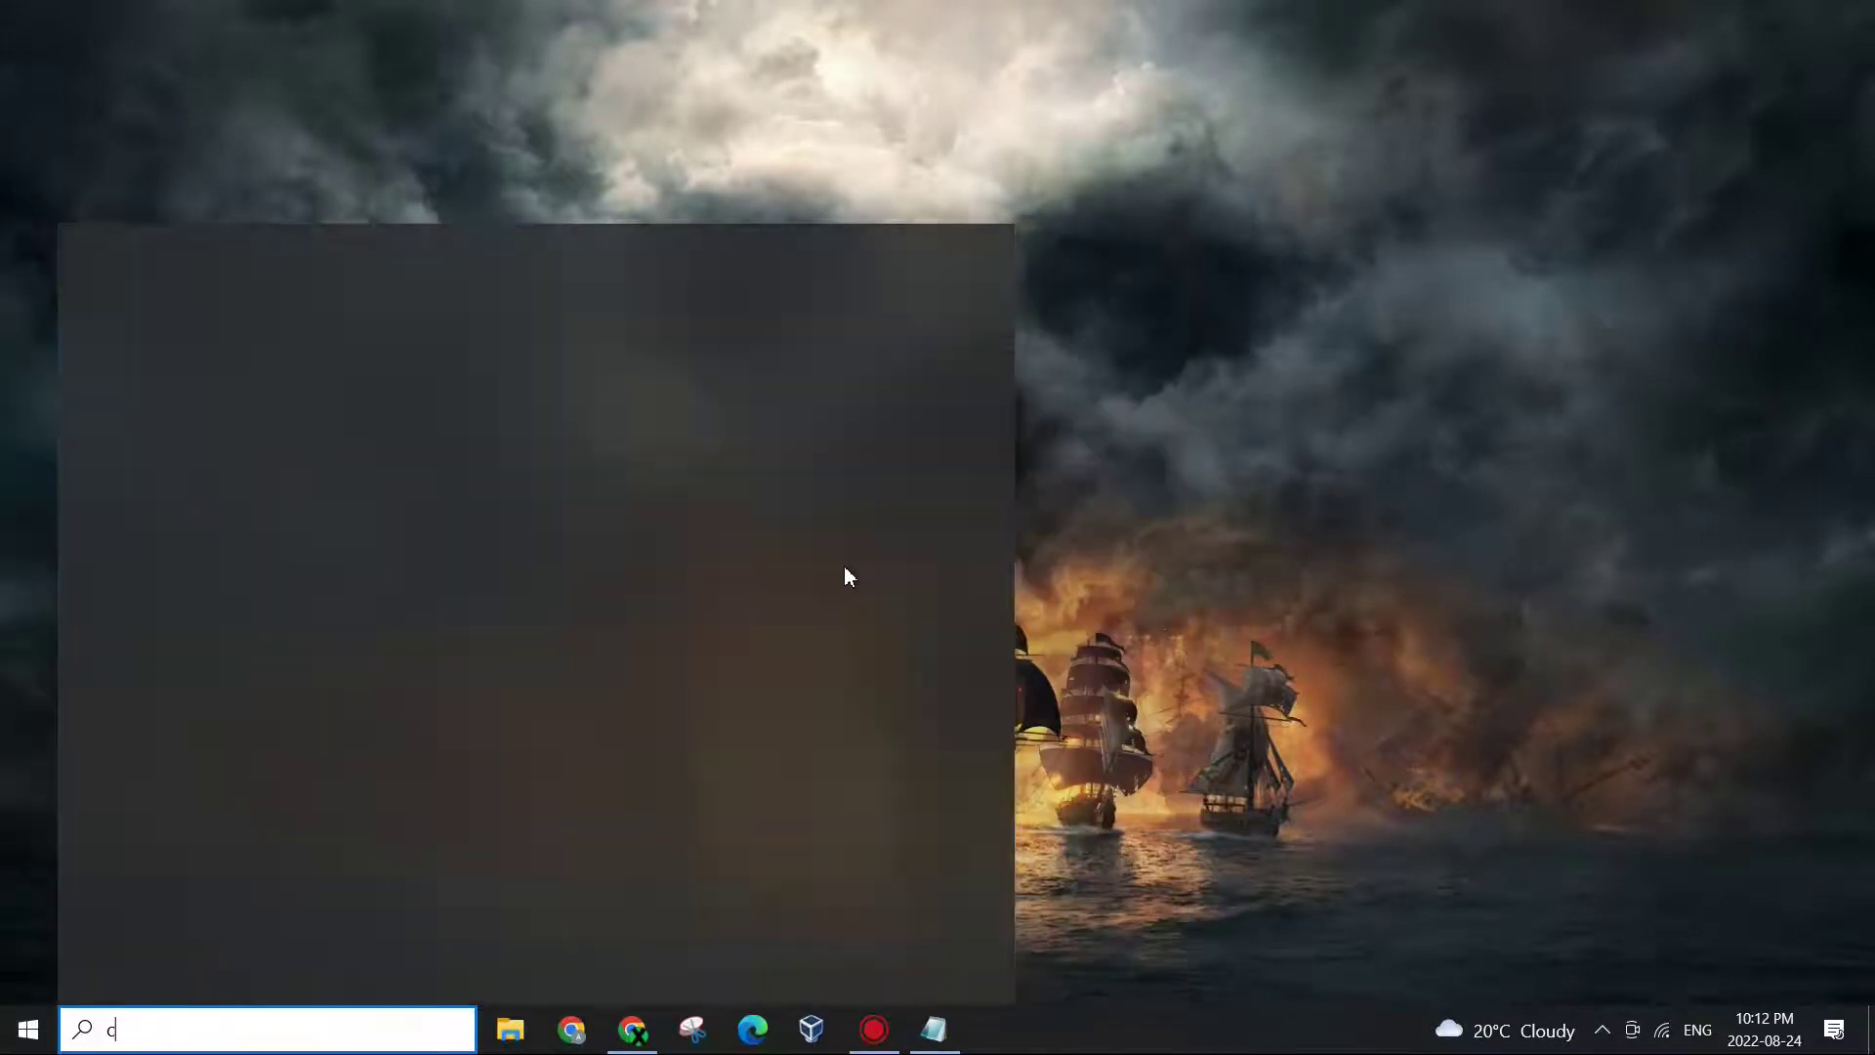
text(he)
key(BackSpace)
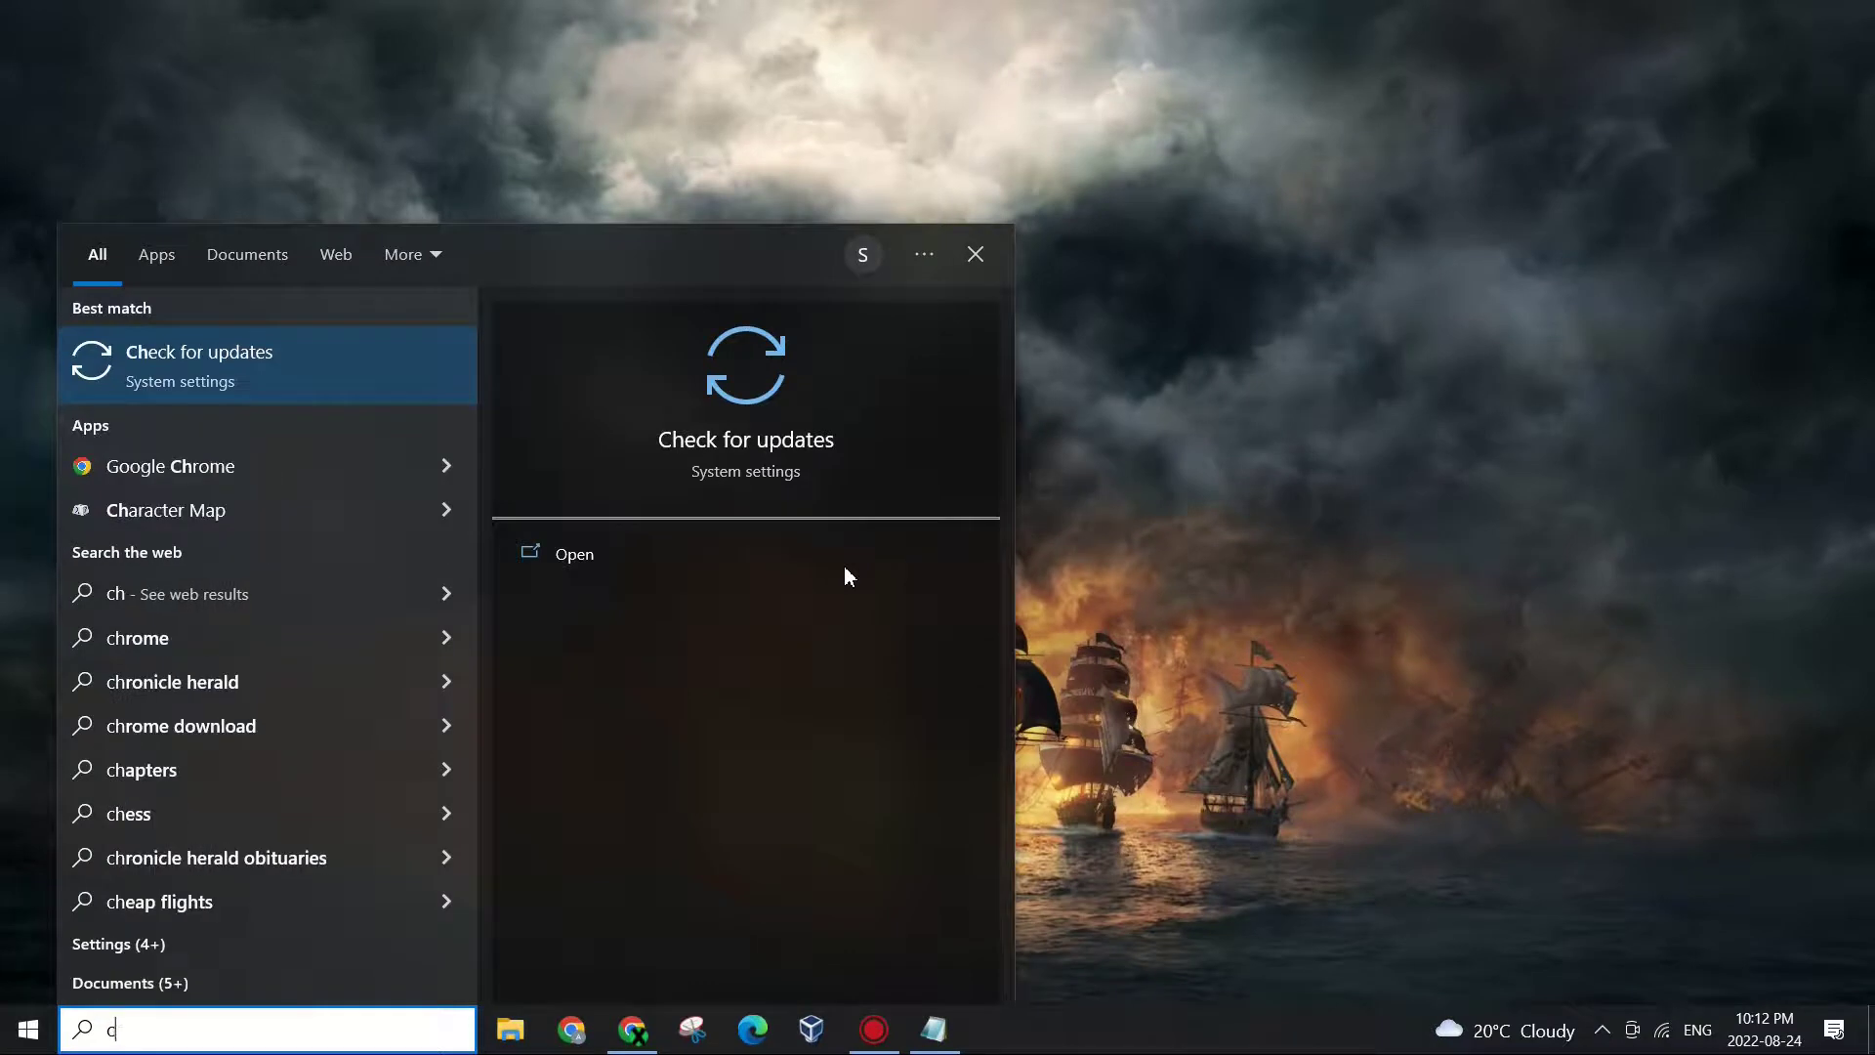
key(BackSpace)
key(BackSpace)
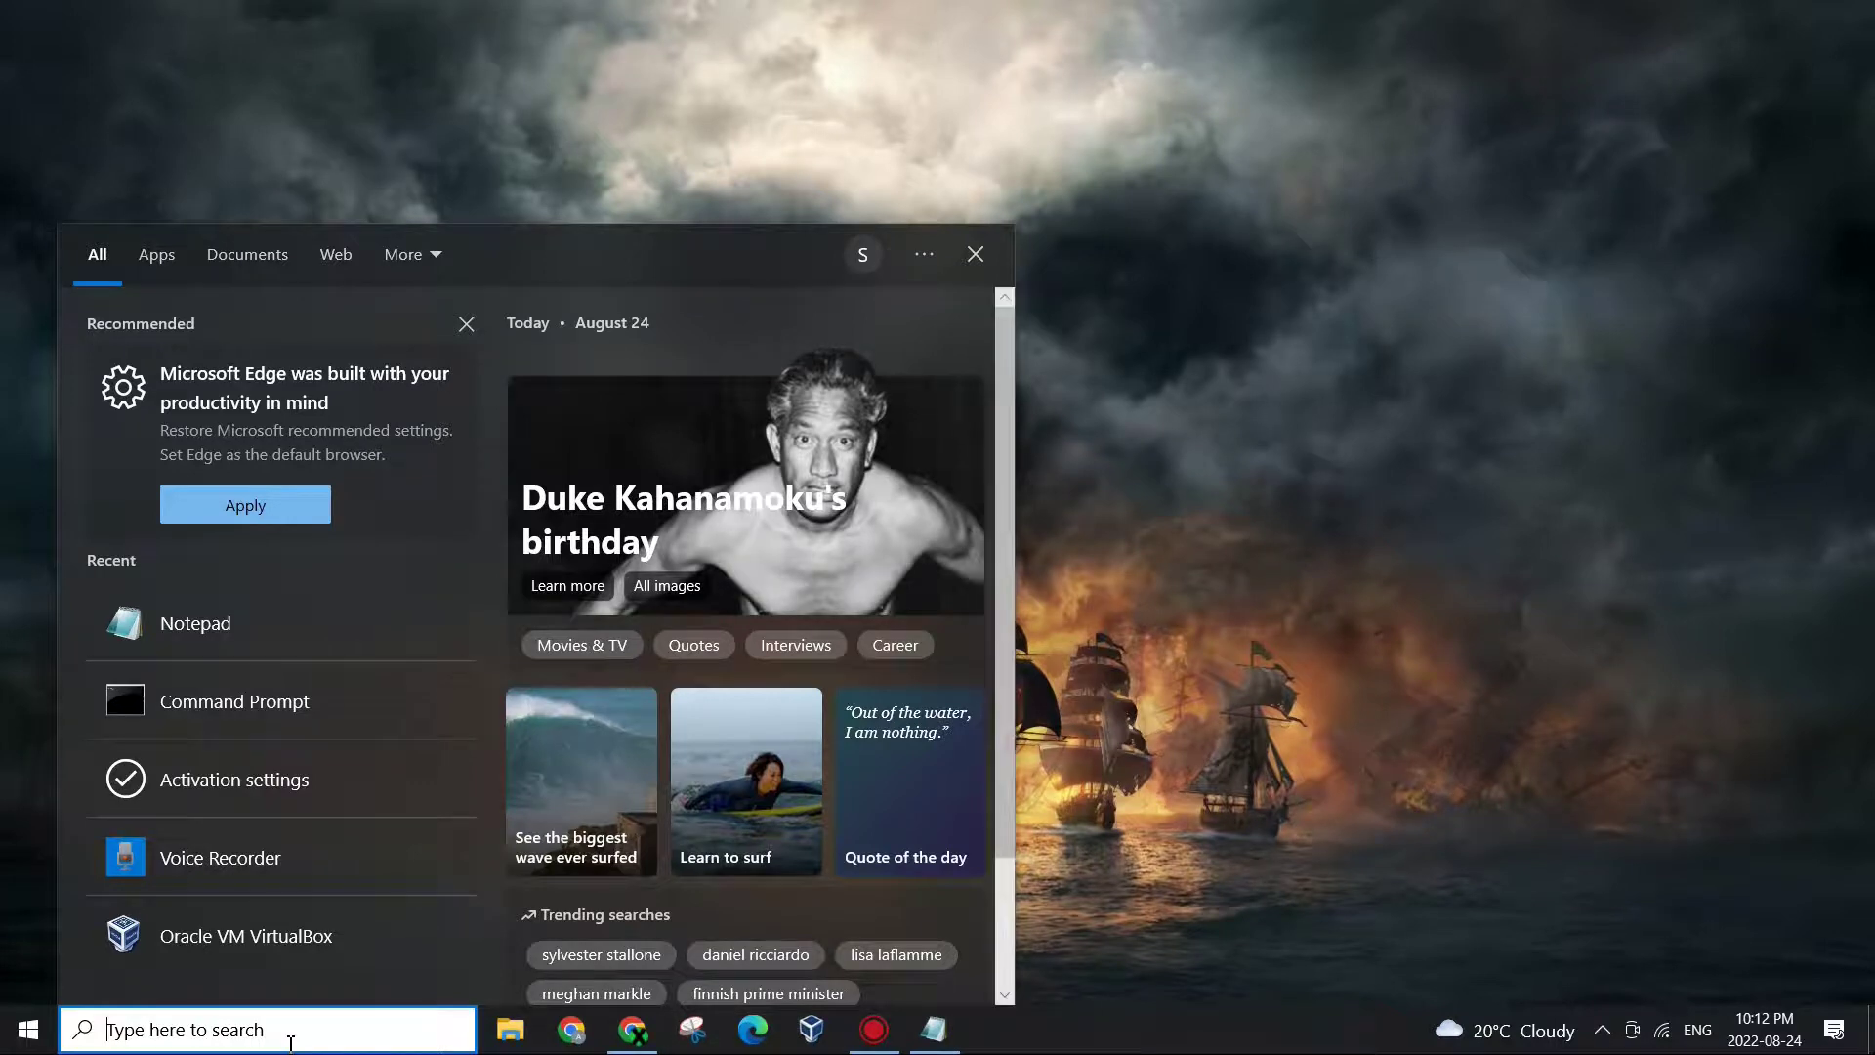
text(check for )
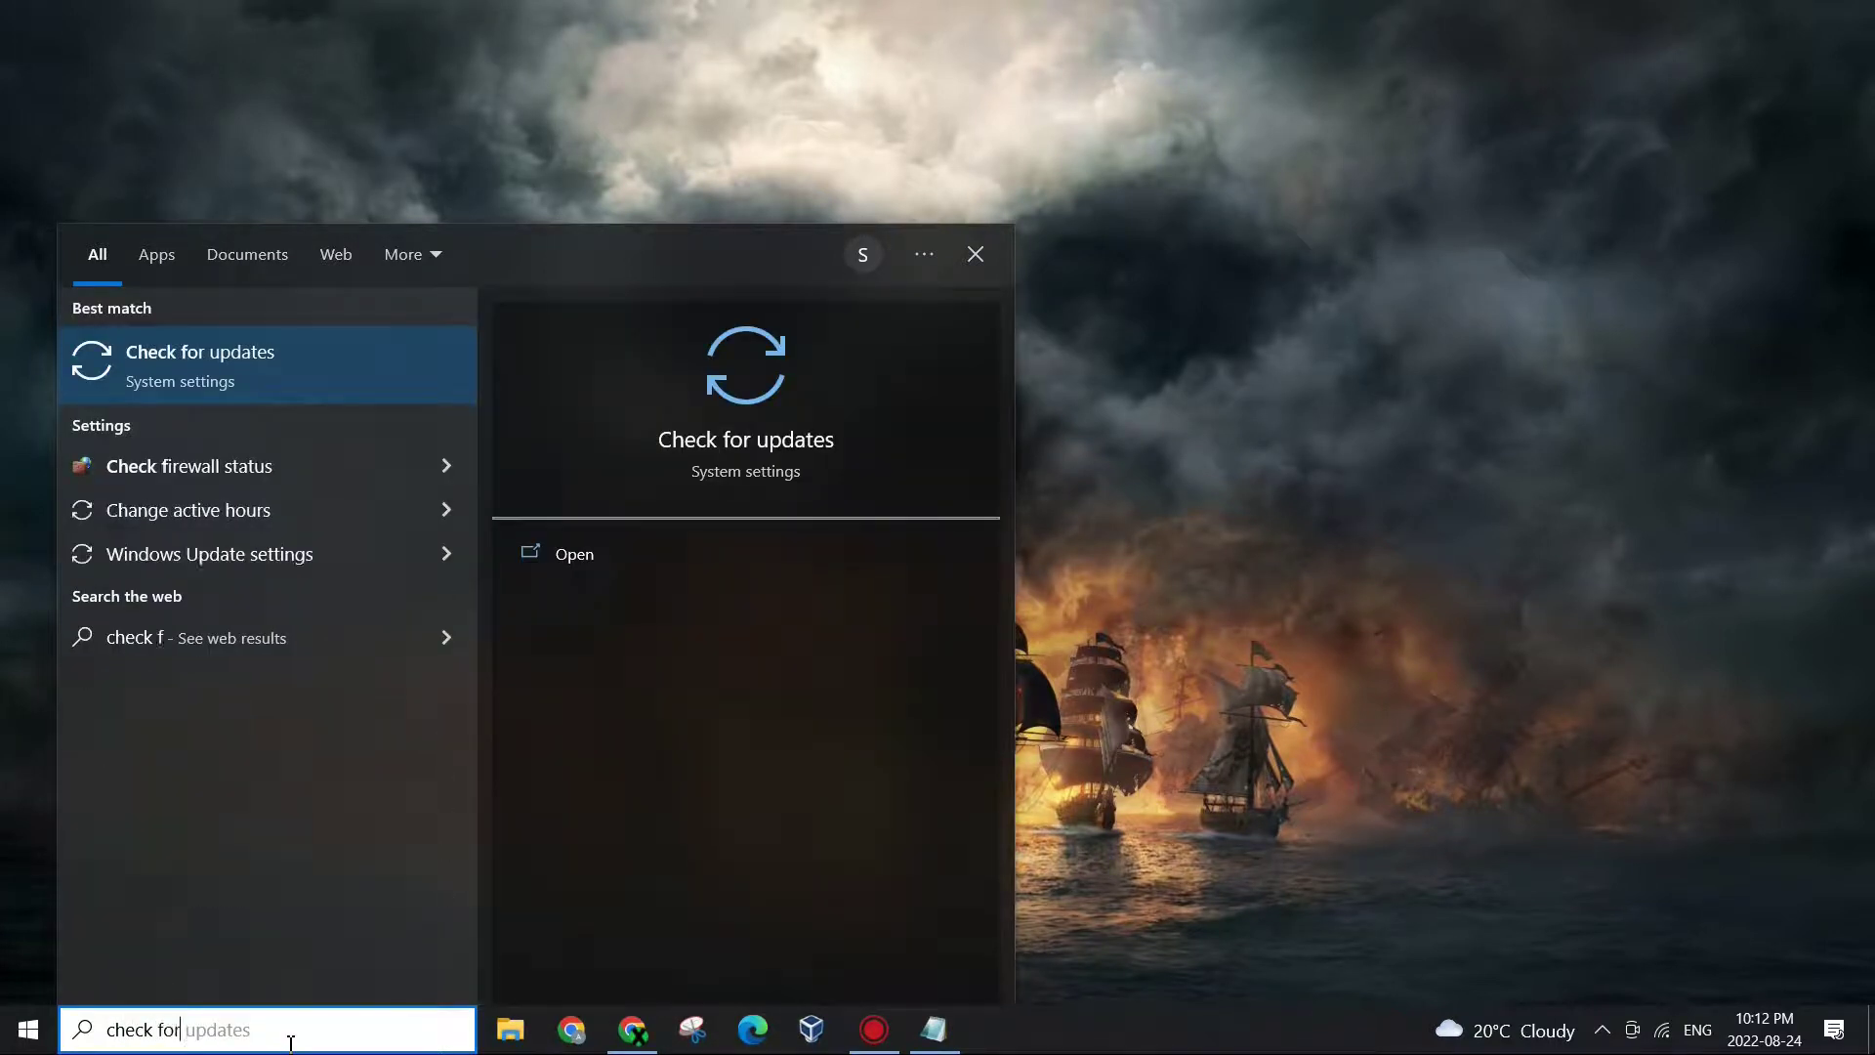
text(act)
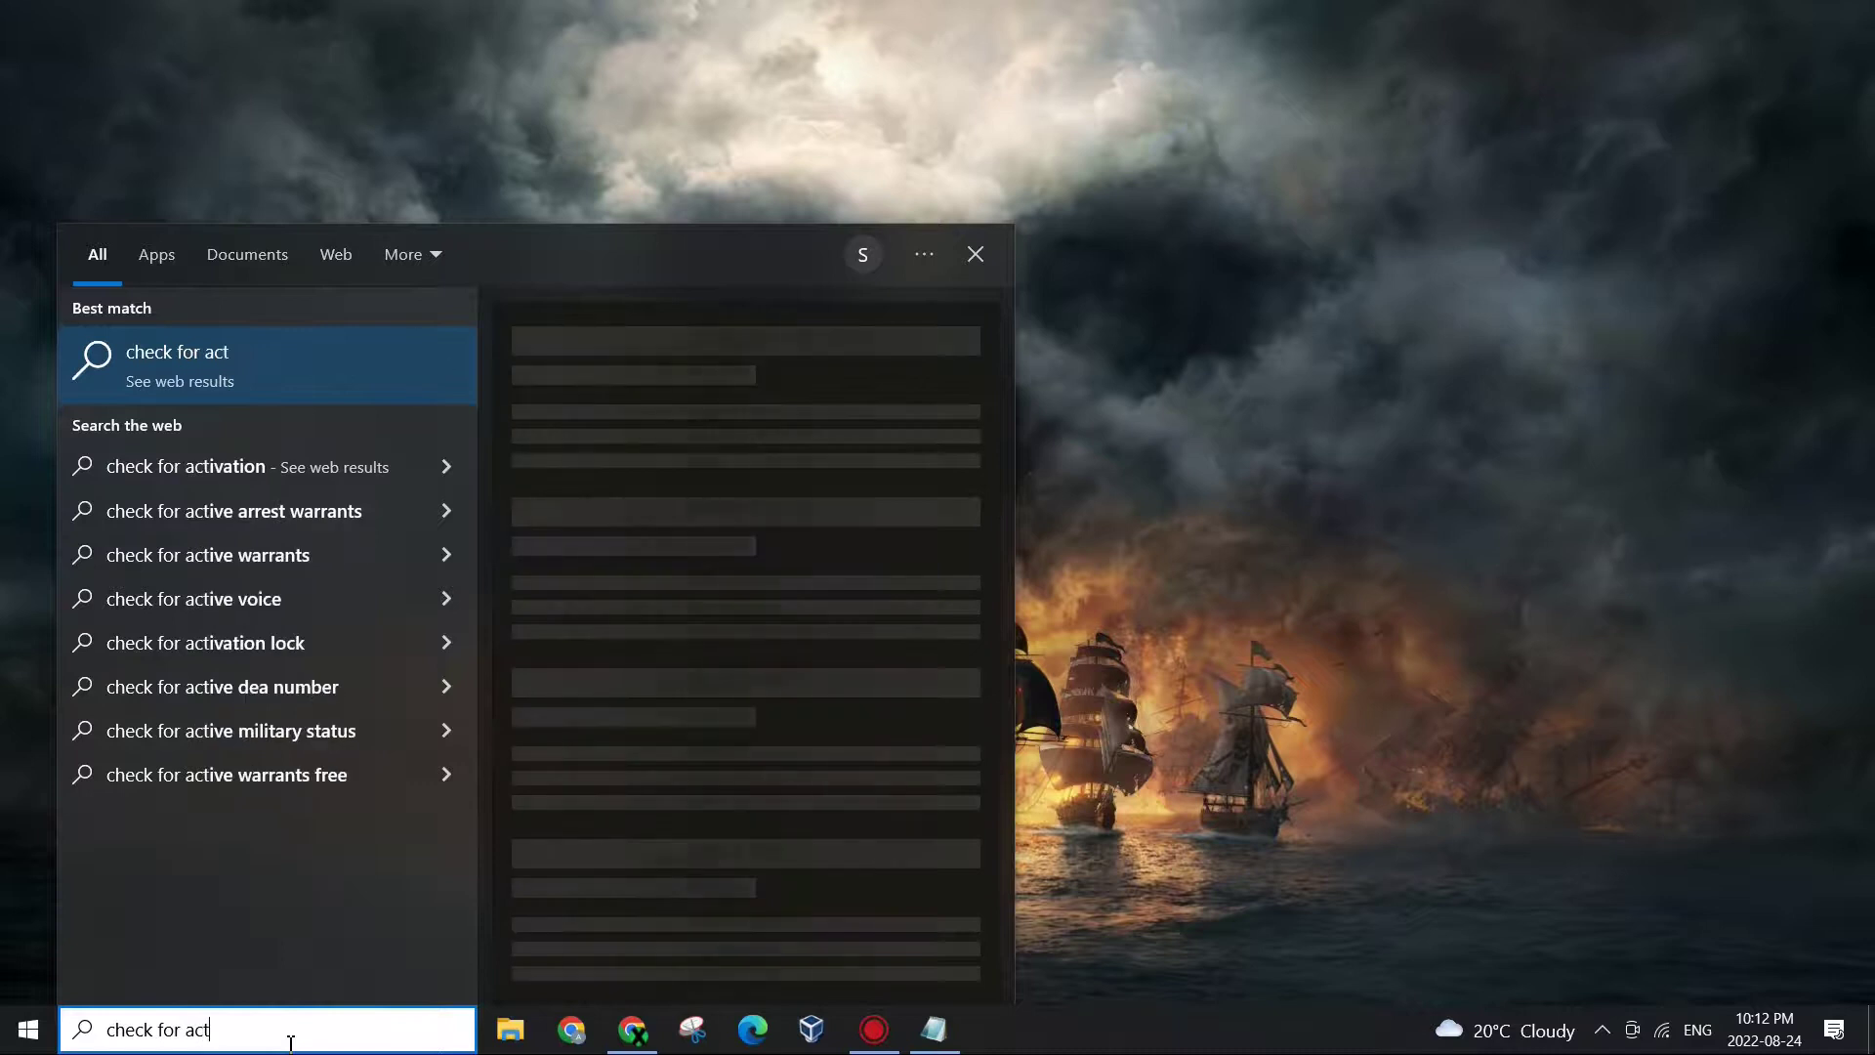
key(BackSpace)
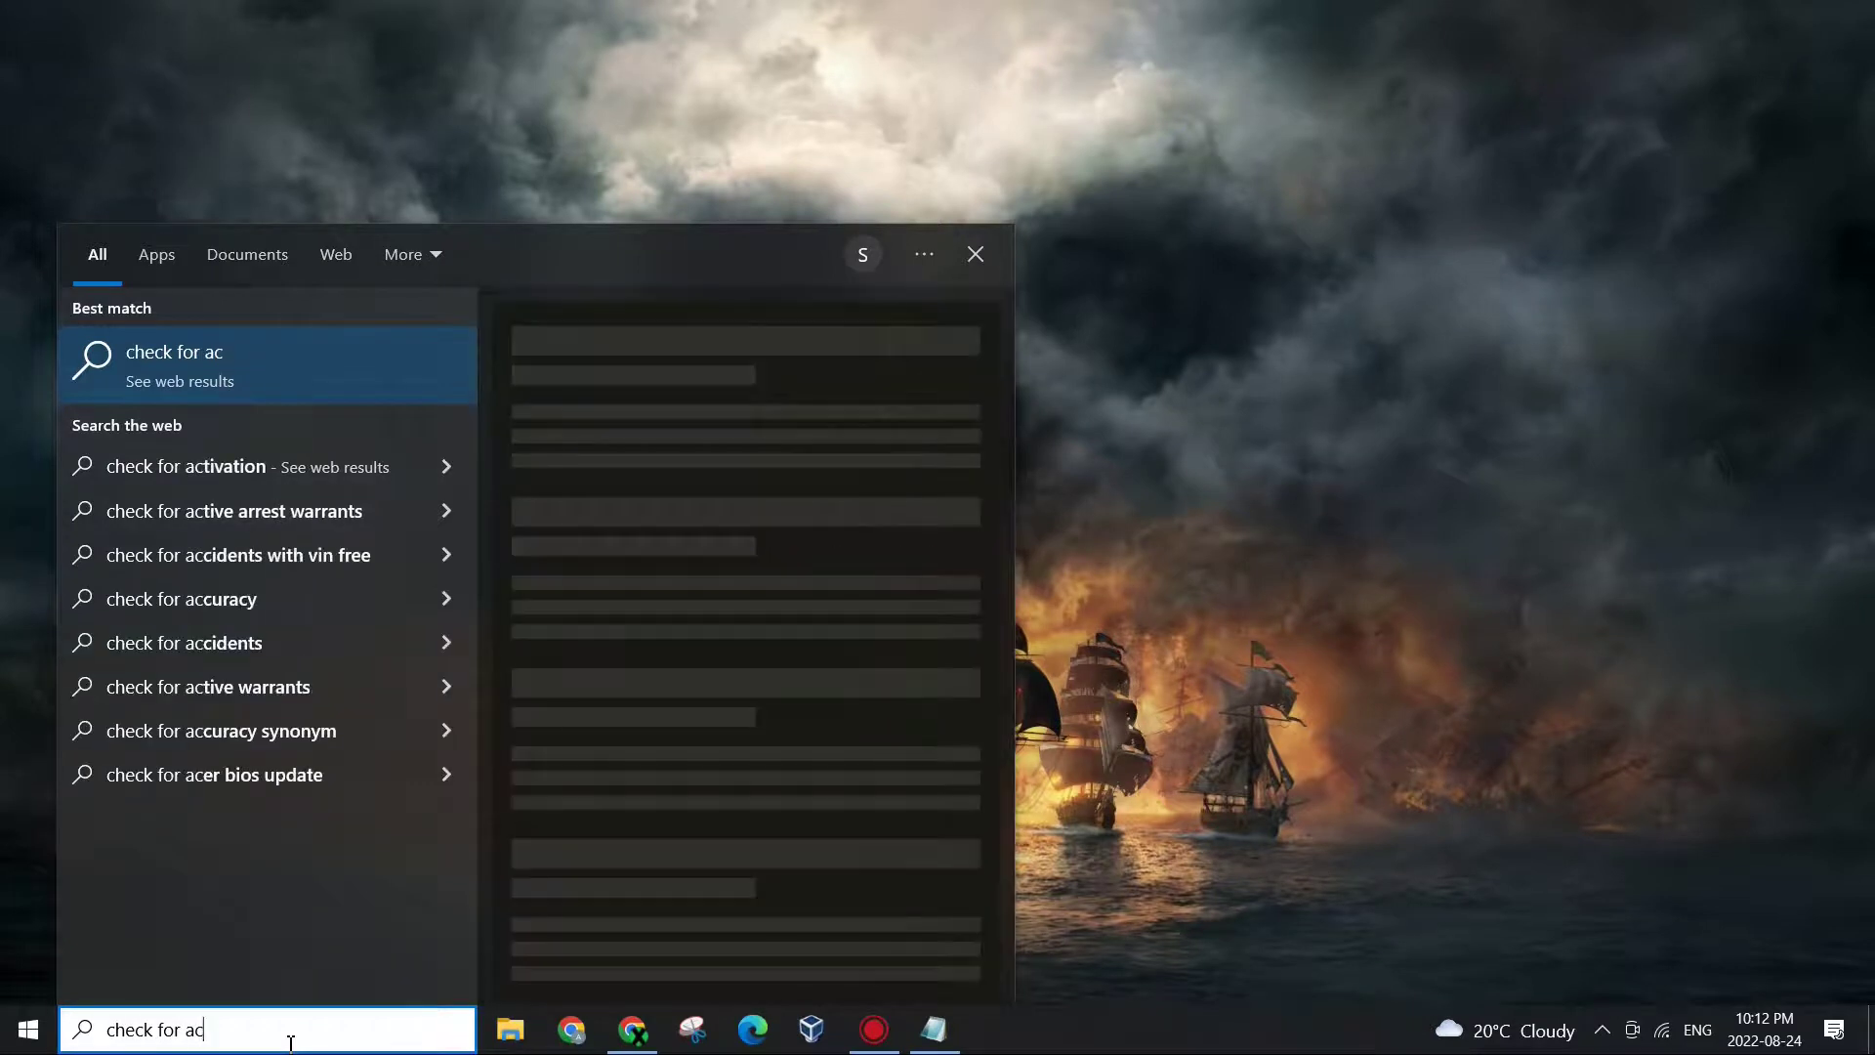
key(BackSpace)
key(BackSpace)
key(BackSpace)
key(BackSpace)
key(BackSpace)
key(BackSpace)
text(w)
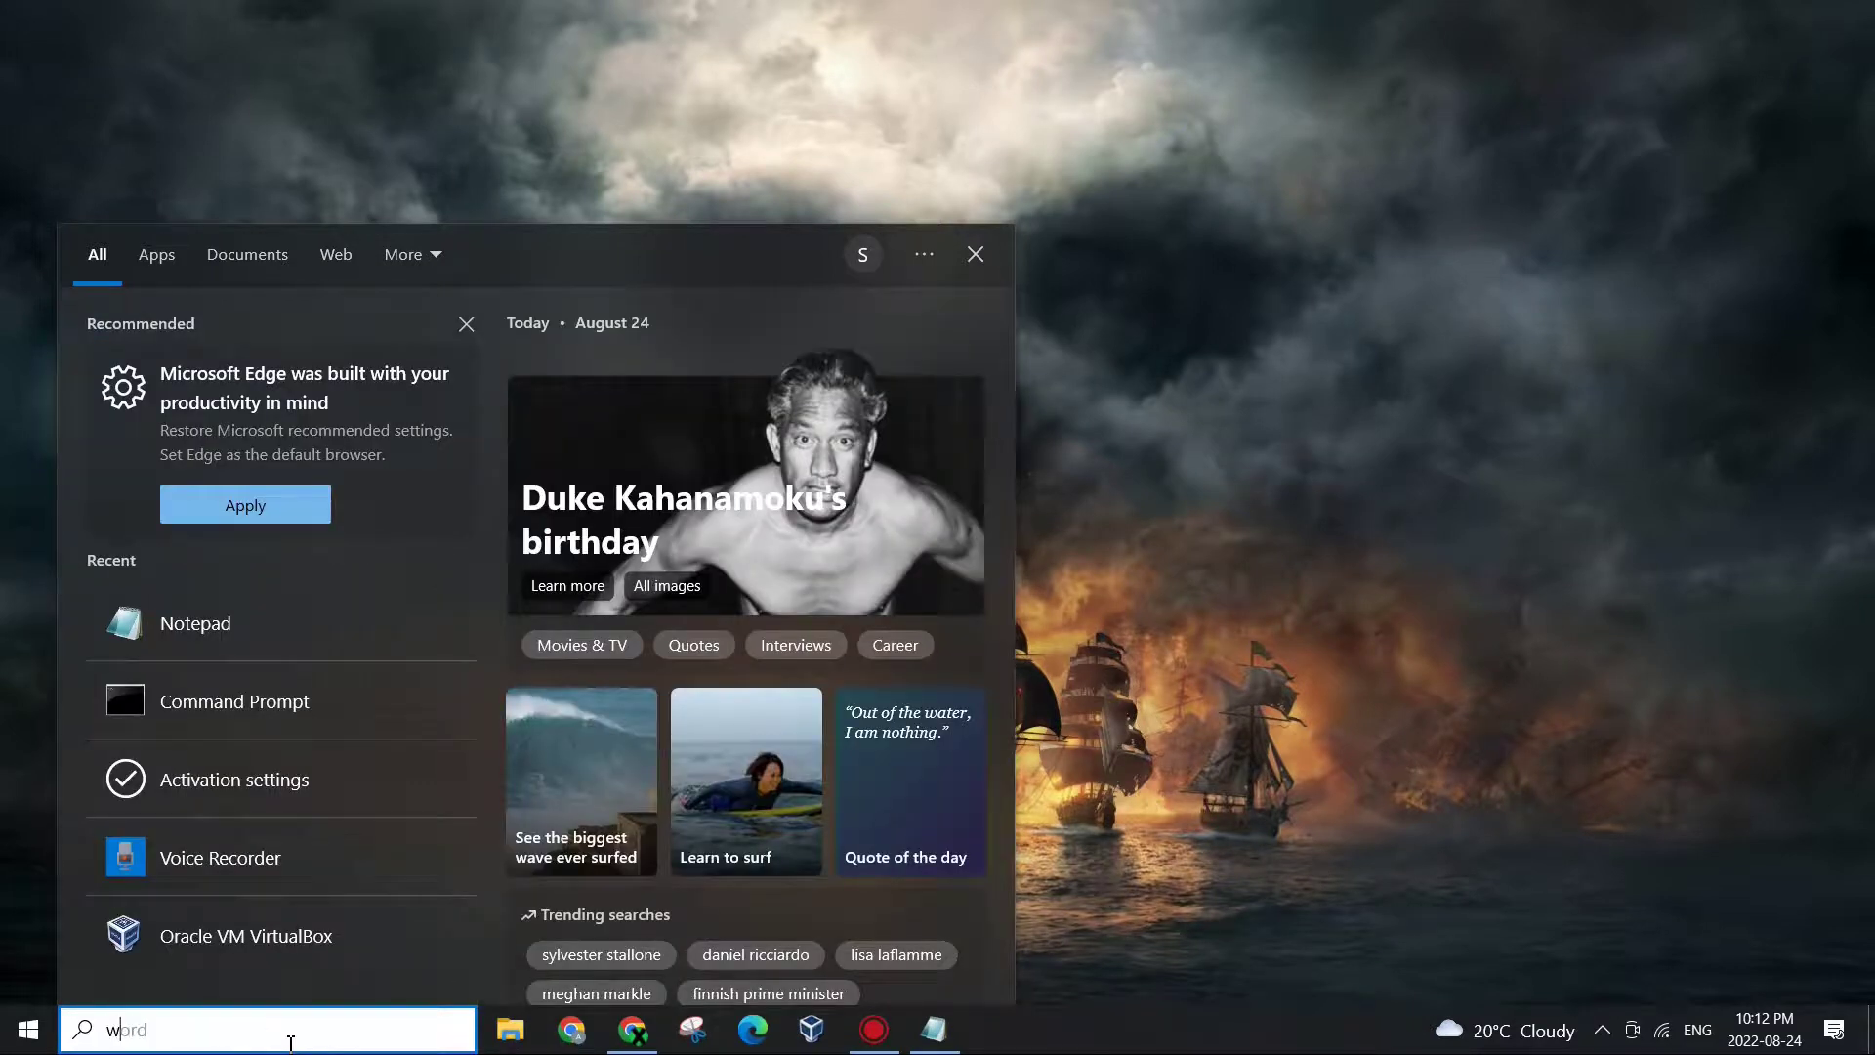
text(ndows)
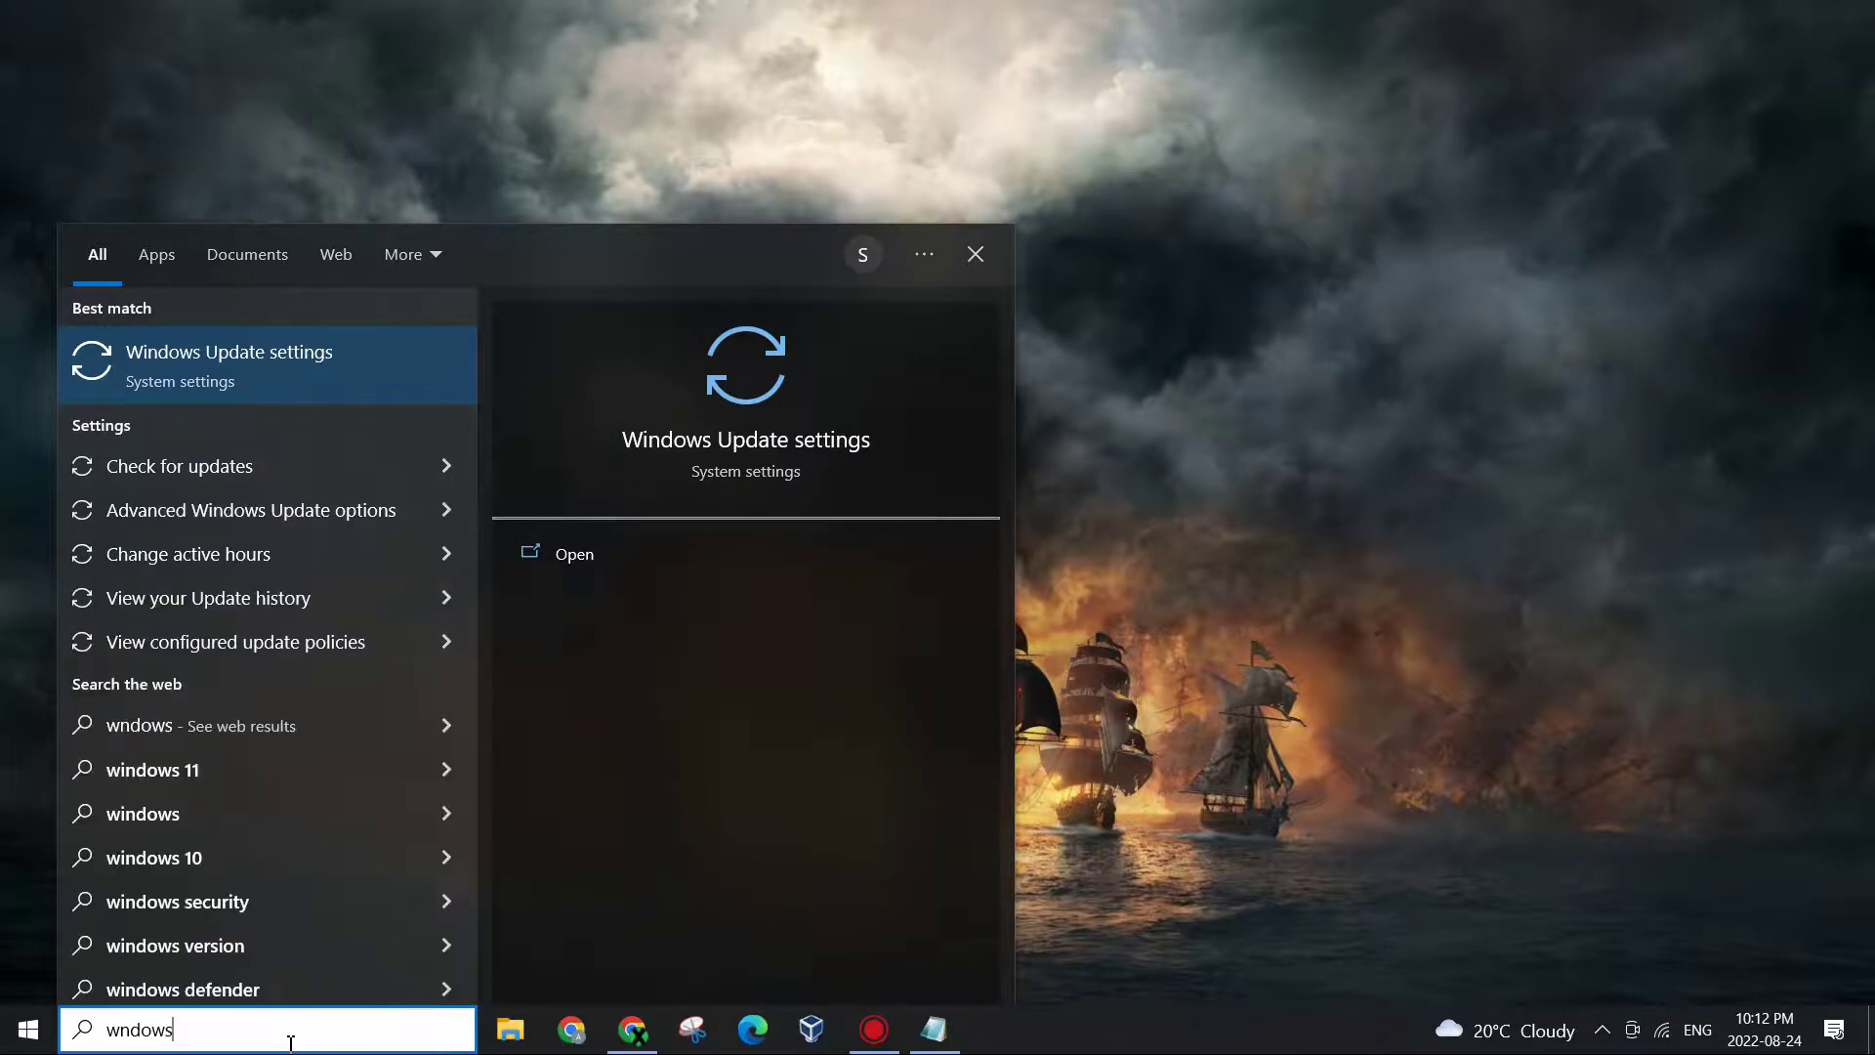
text( act)
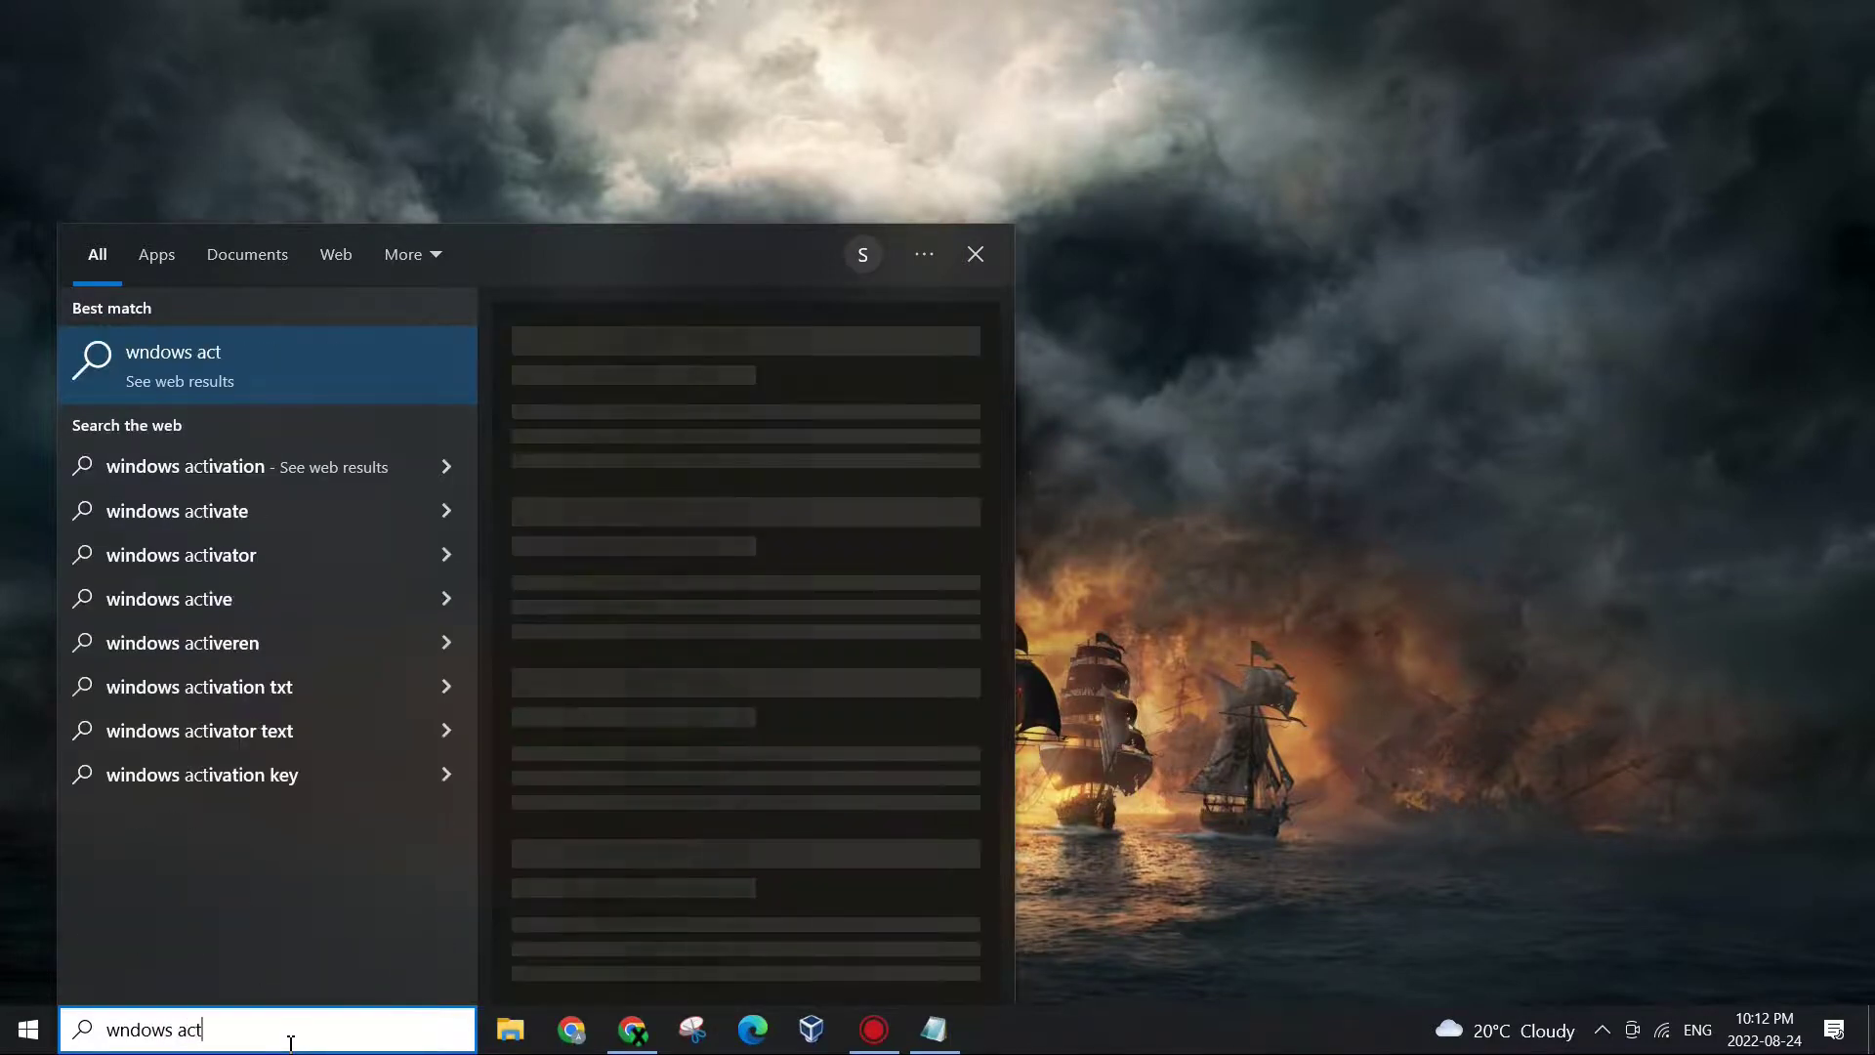
key(BackSpace)
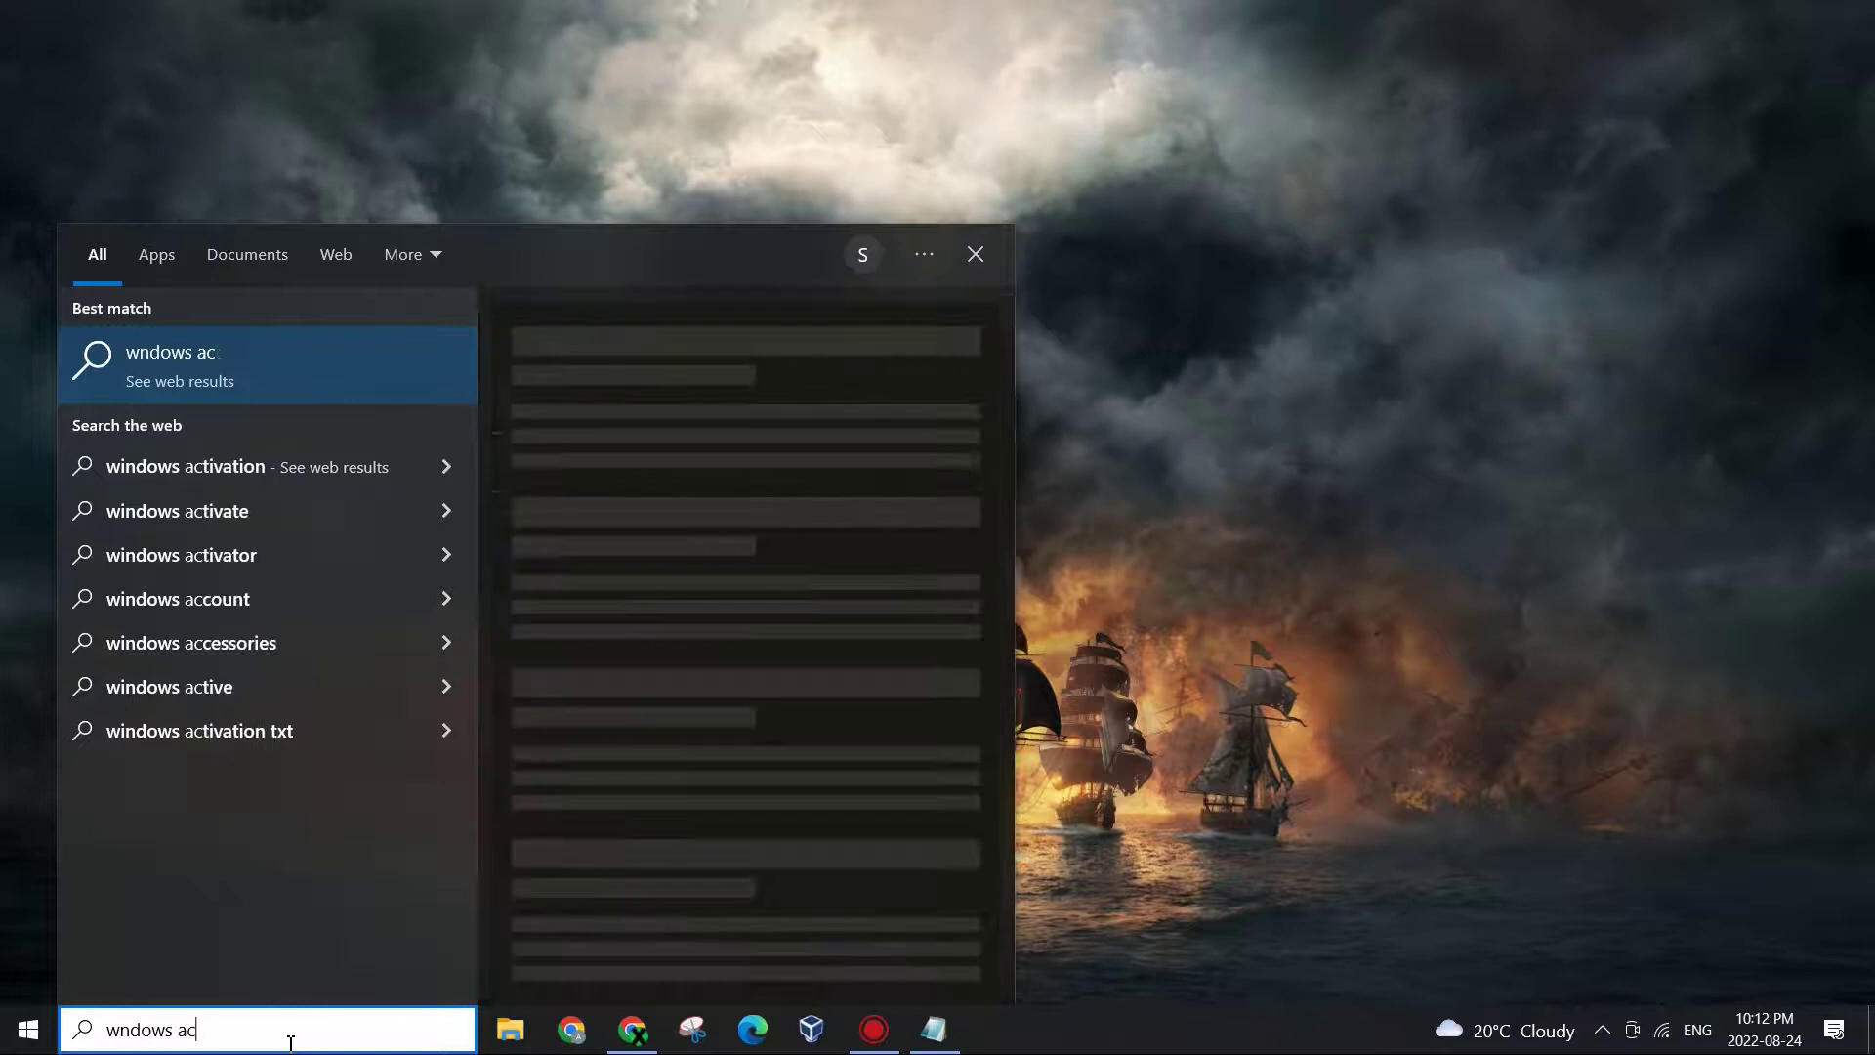
key(BackSpace)
key(BackSpace)
key(BackSpace)
key(BackSpace)
key(BackSpace)
key(BackSpace)
text(acti)
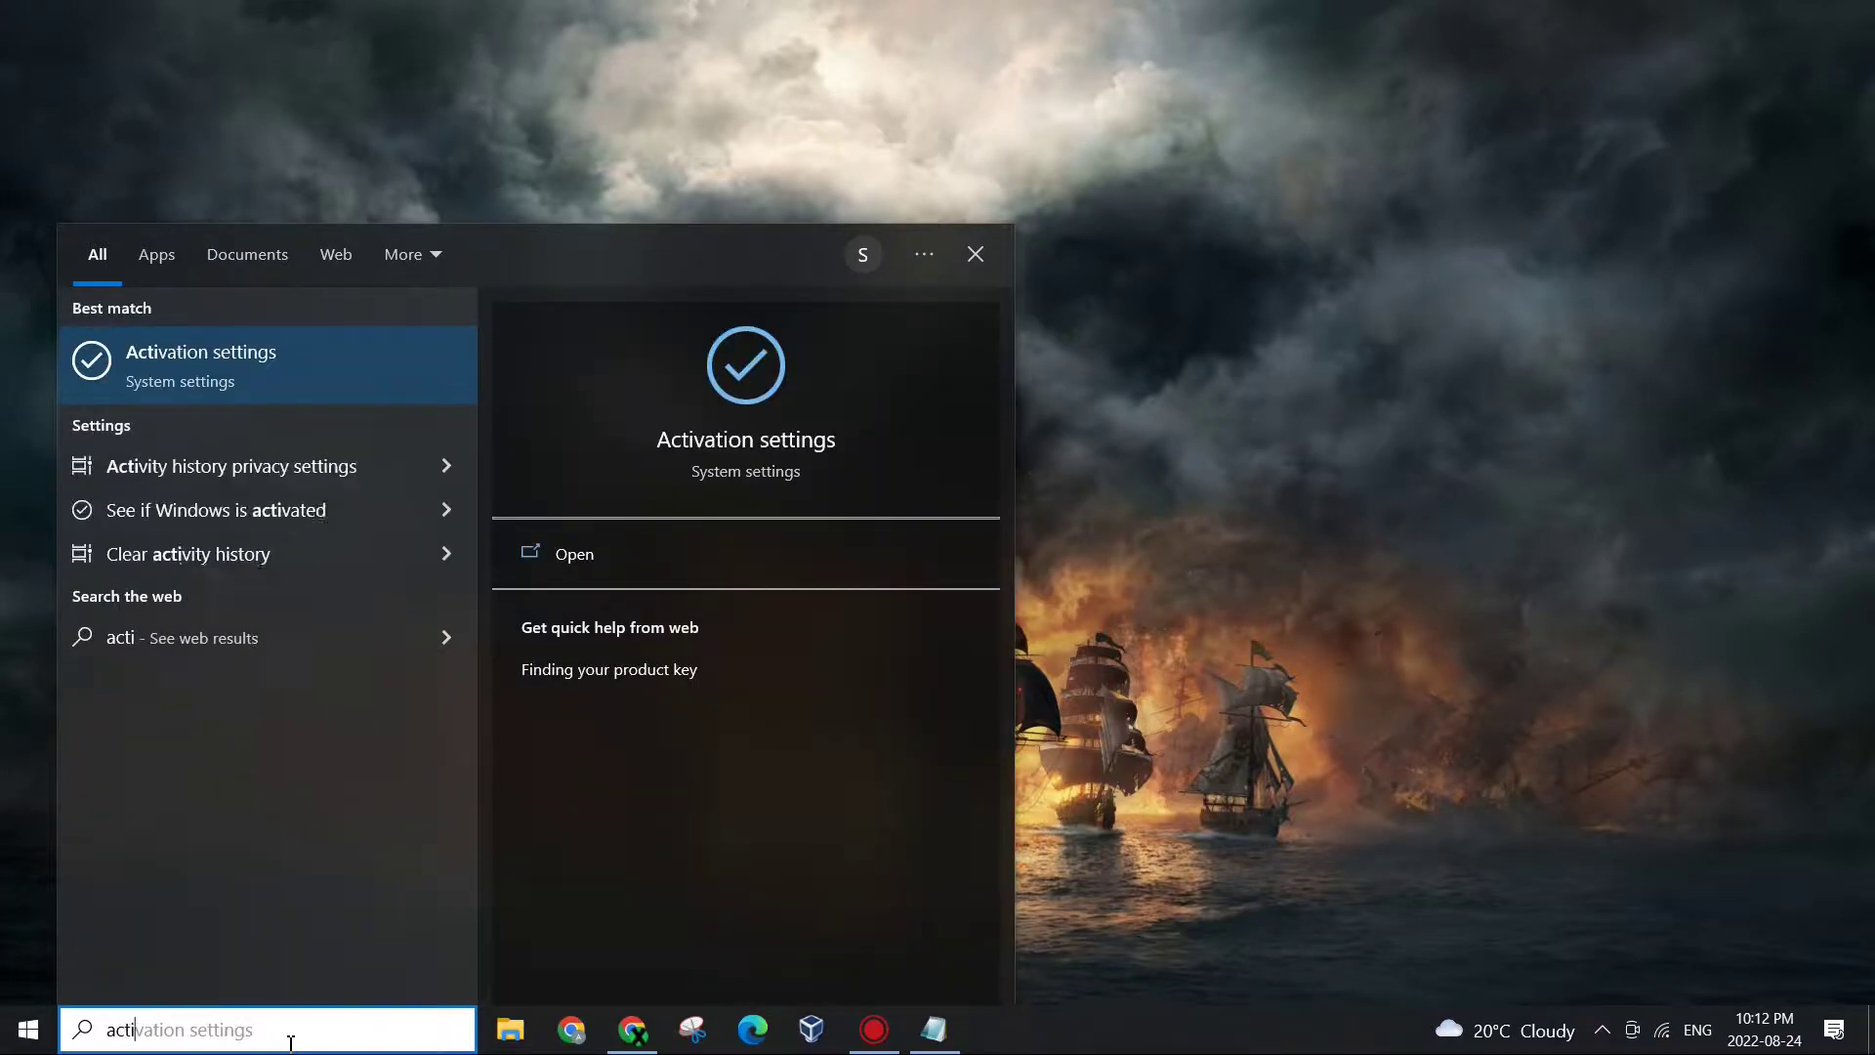
text(vat)
key(Return)
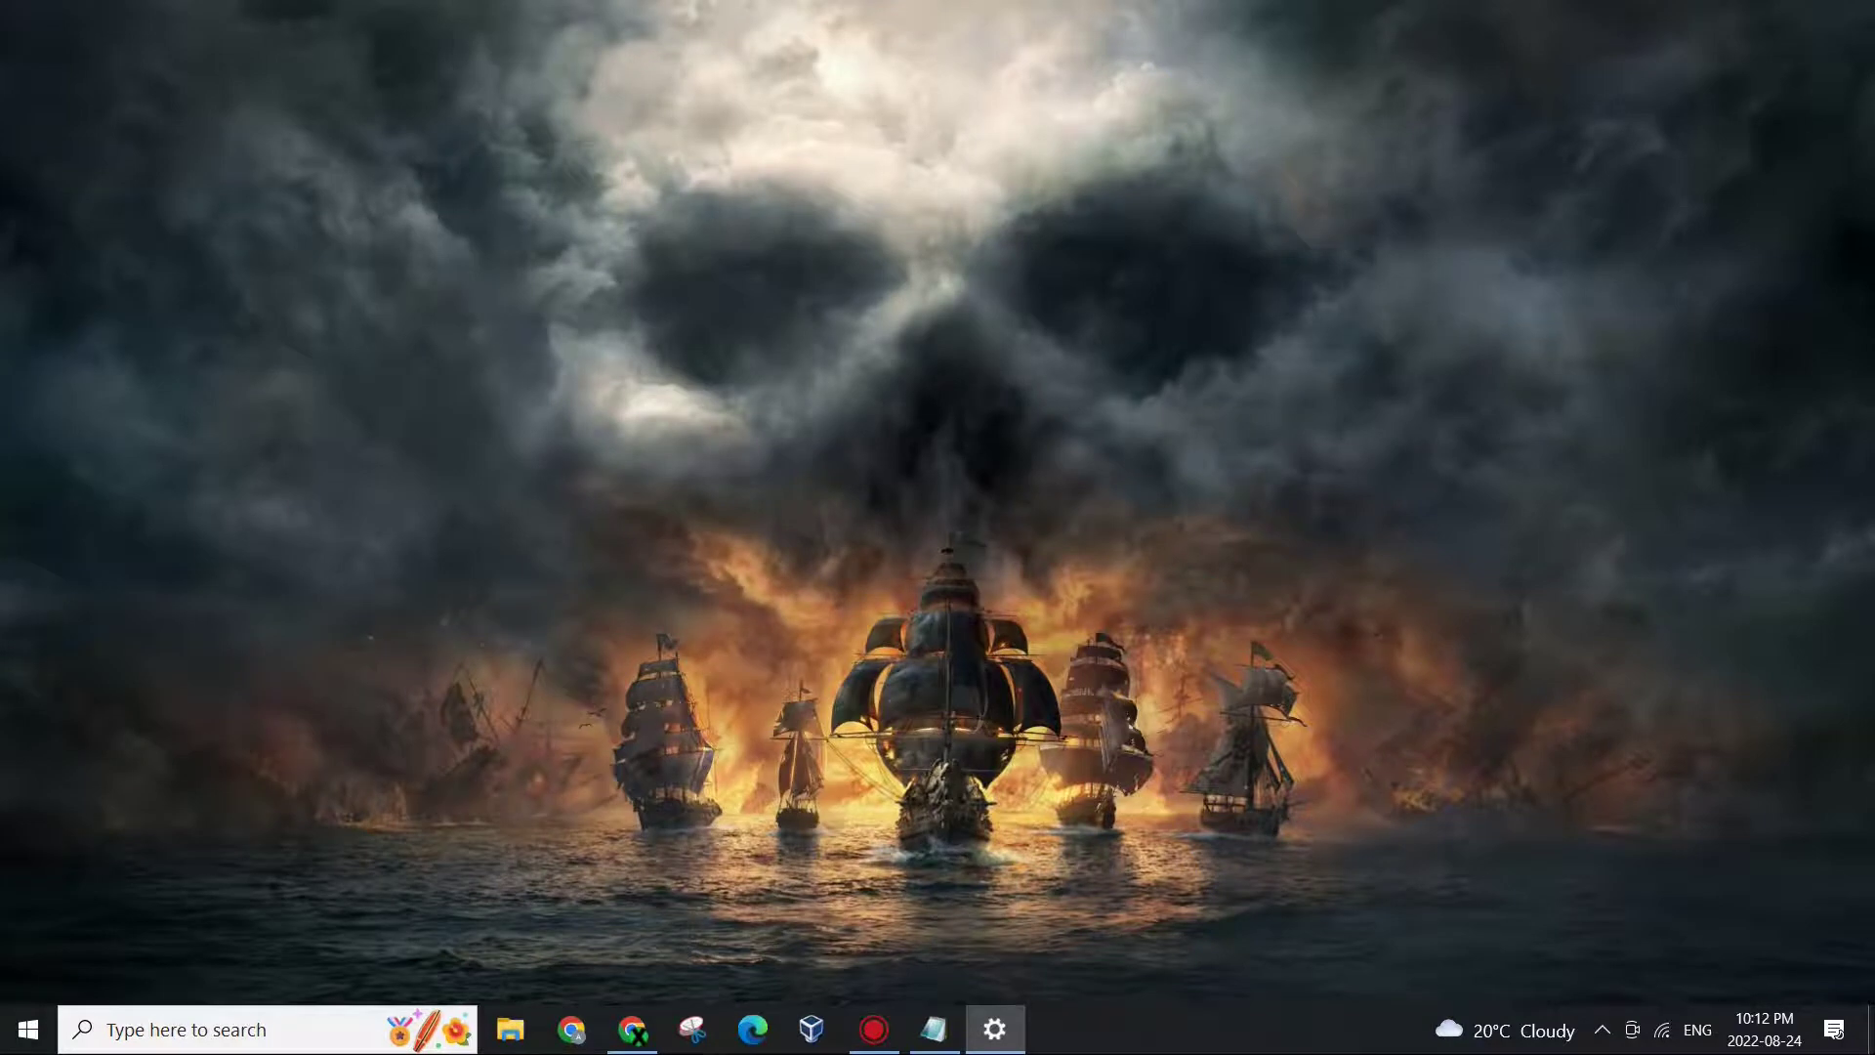
Maximize the Activation settings window, then close Settings to return to the desktop.
double_click(1202, 22)
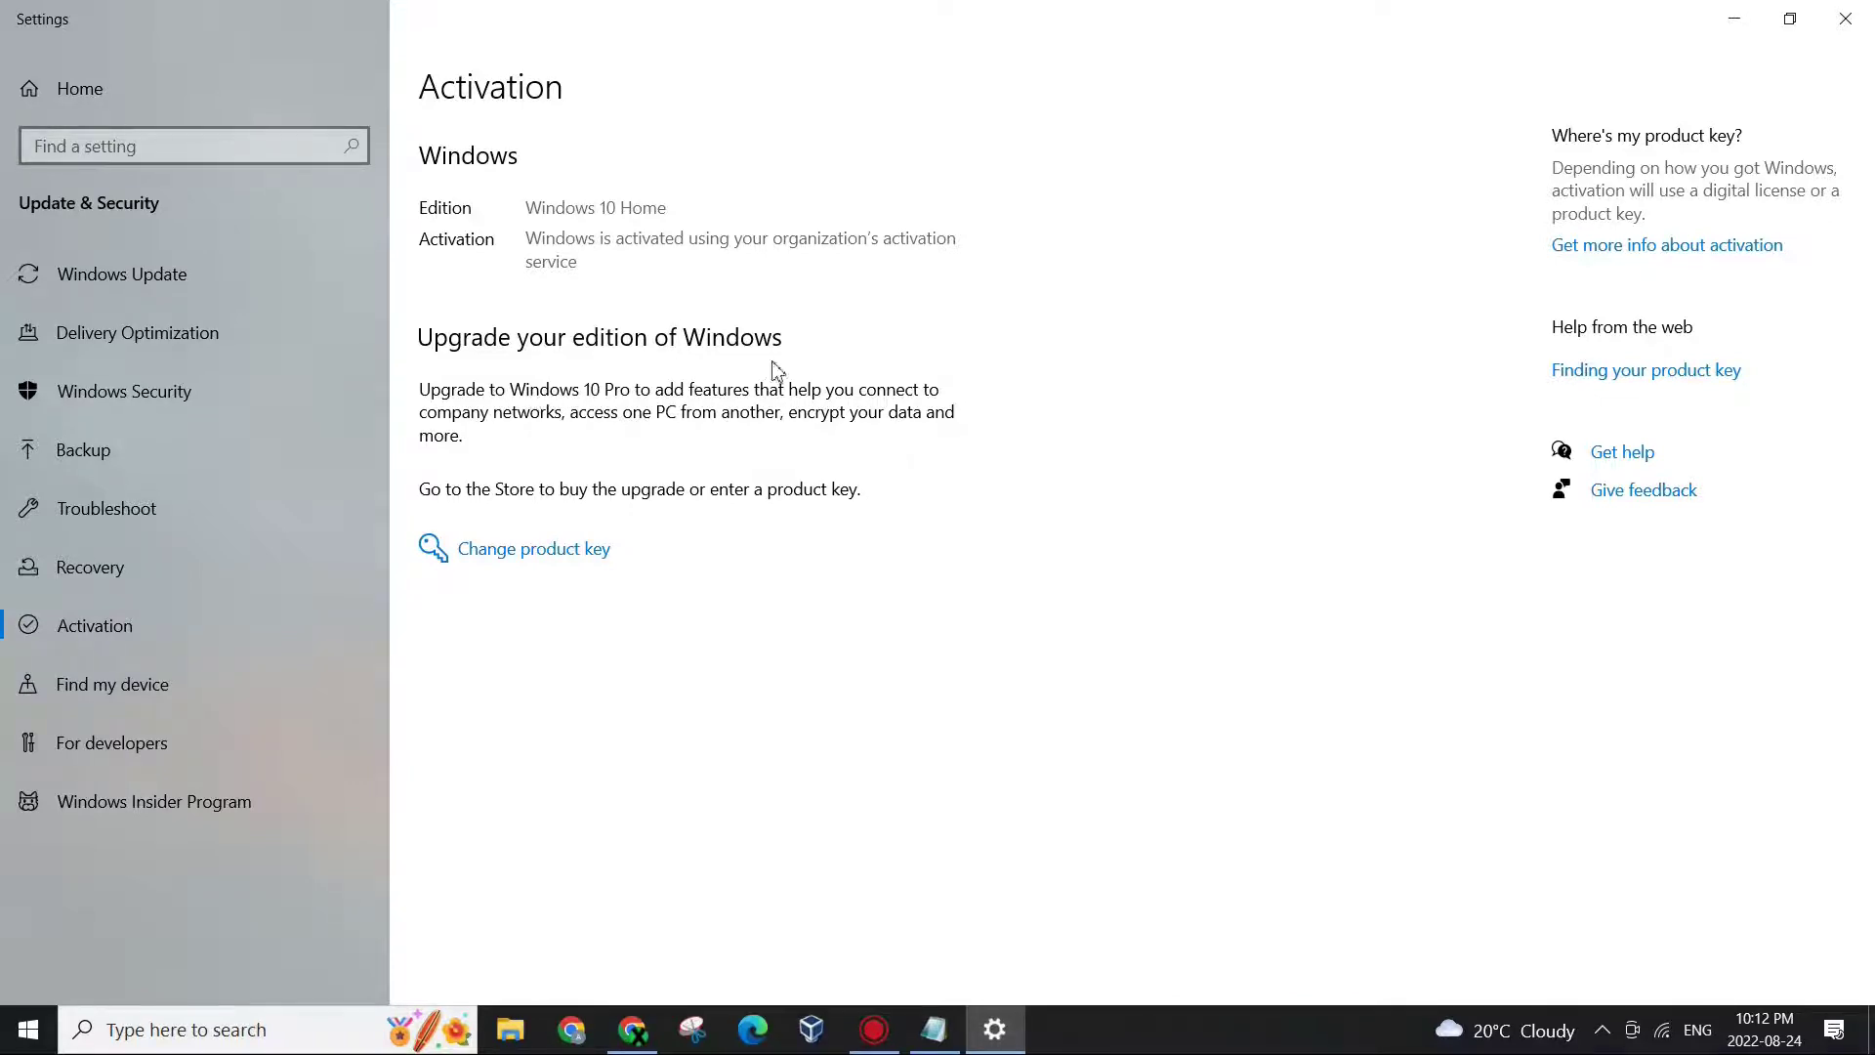
click(1844, 19)
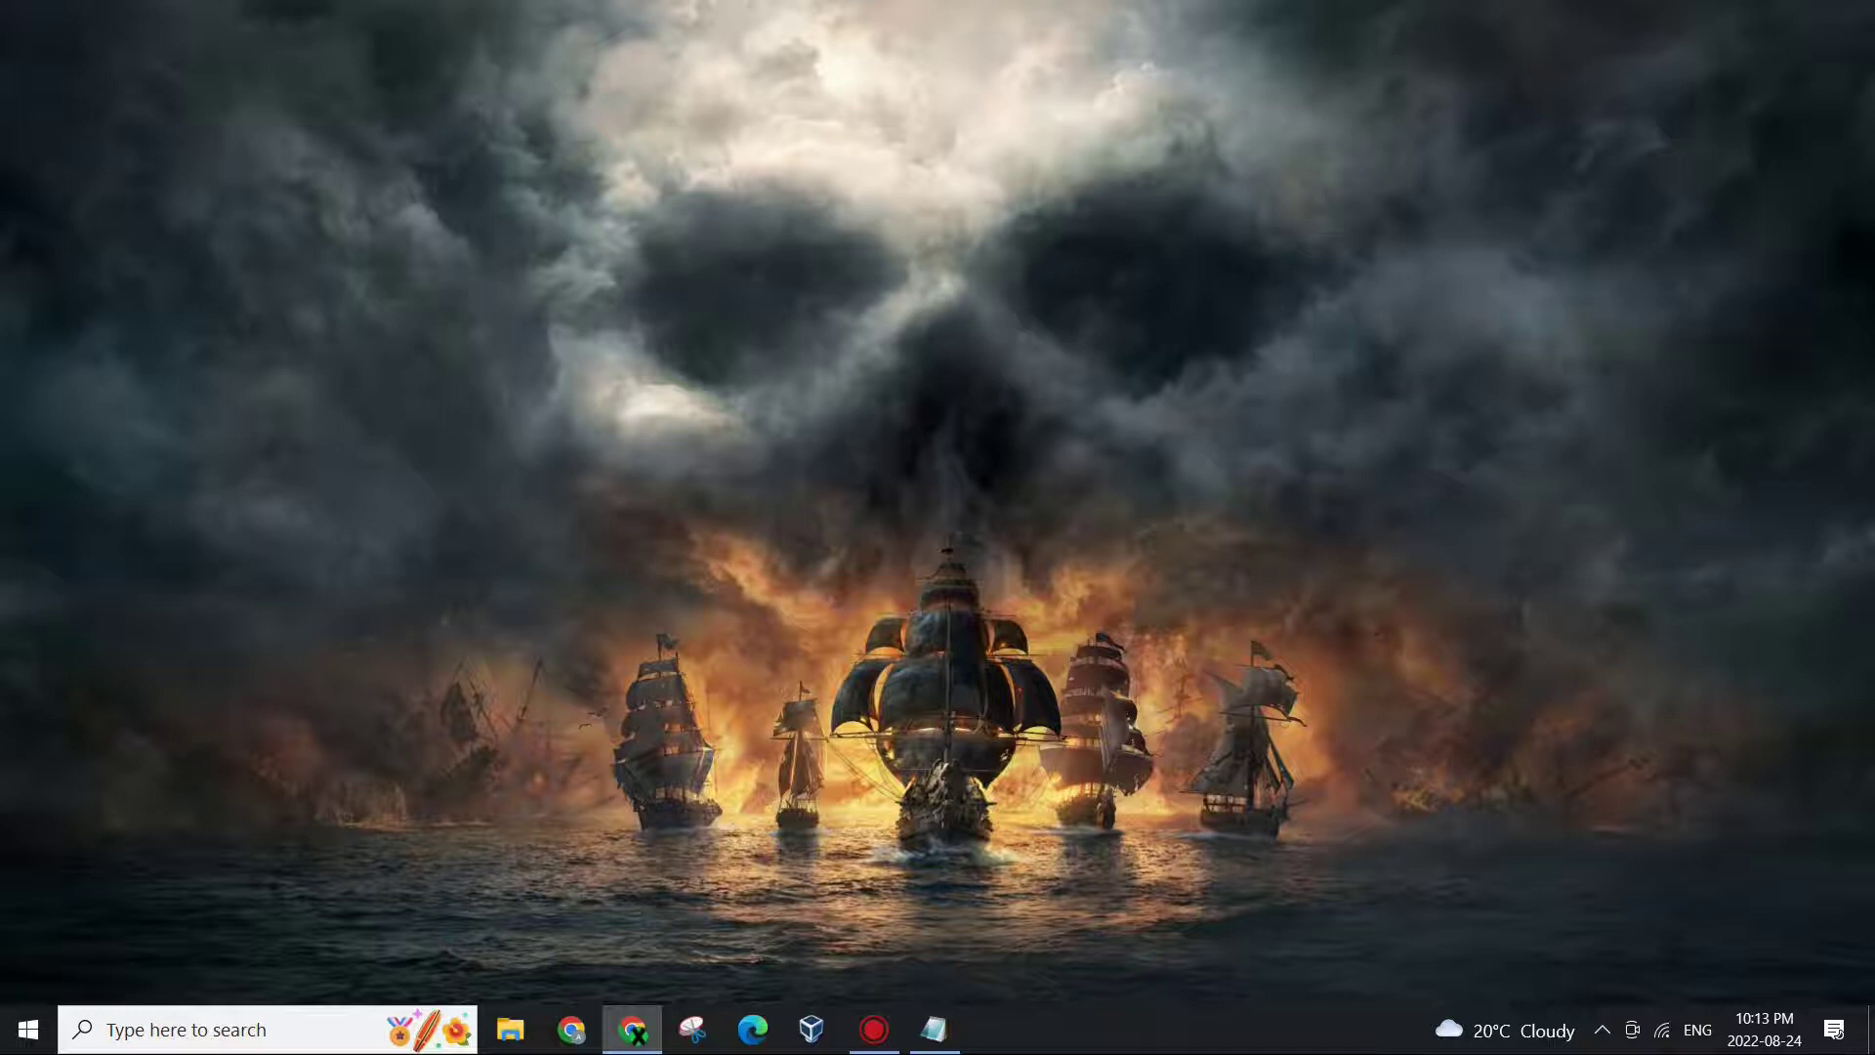
Restore the Notepad script window and review the product-key VBScript by selecting its text.
click(938, 1030)
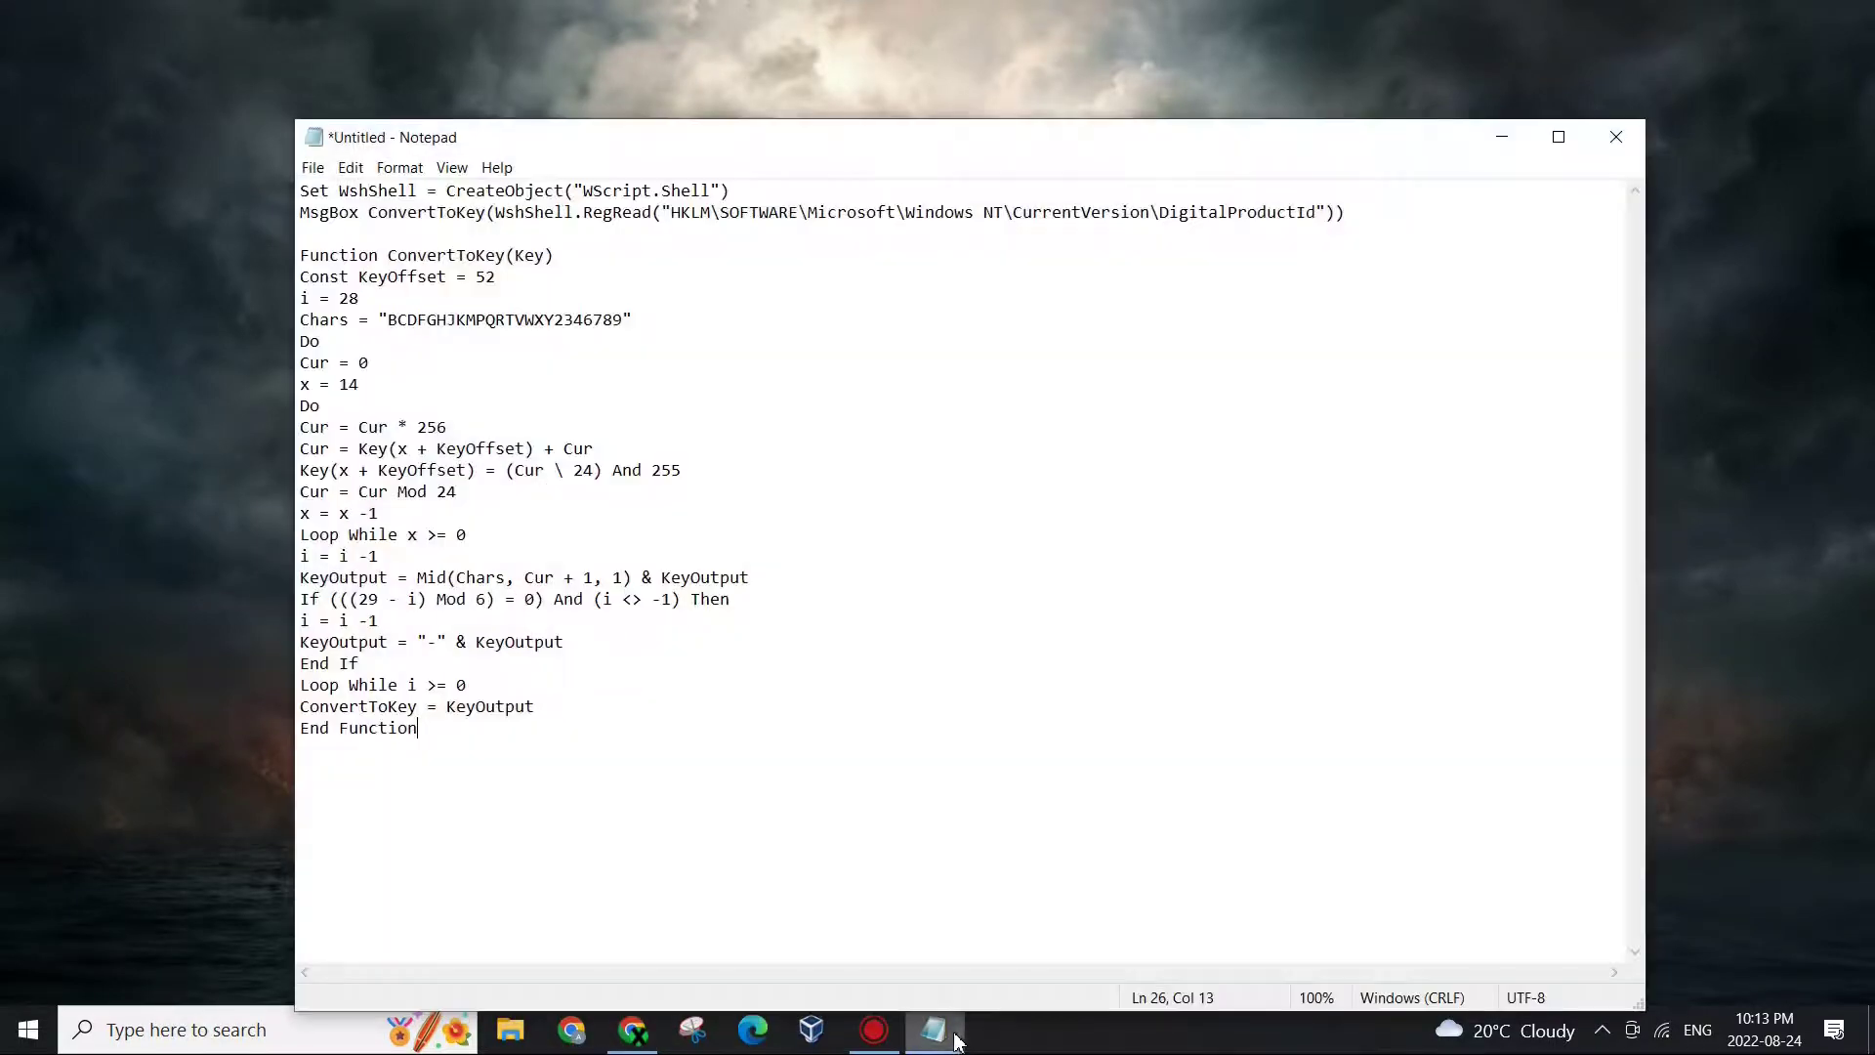
mouse_move(454, 740)
mouse_down()
mouse_move(330, 556)
mouse_move(302, 192)
mouse_up()
click(695, 857)
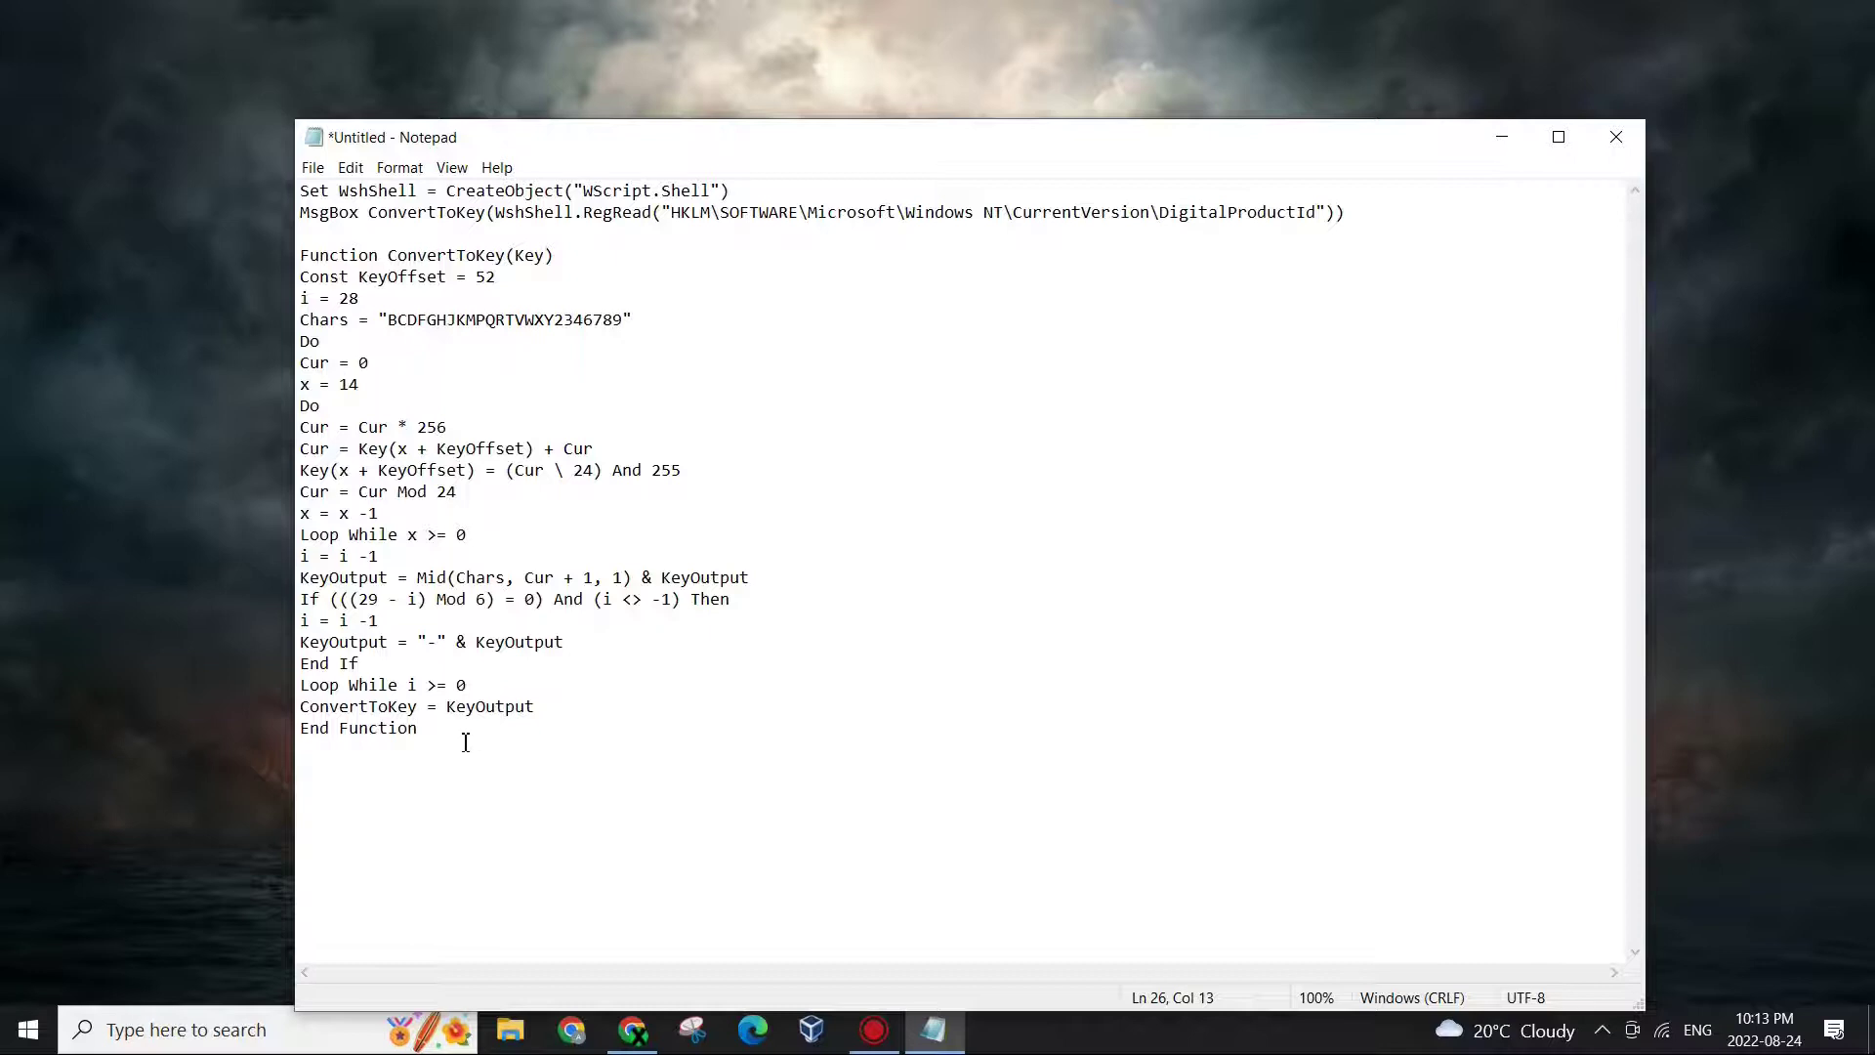
drag(464, 742, 301, 190)
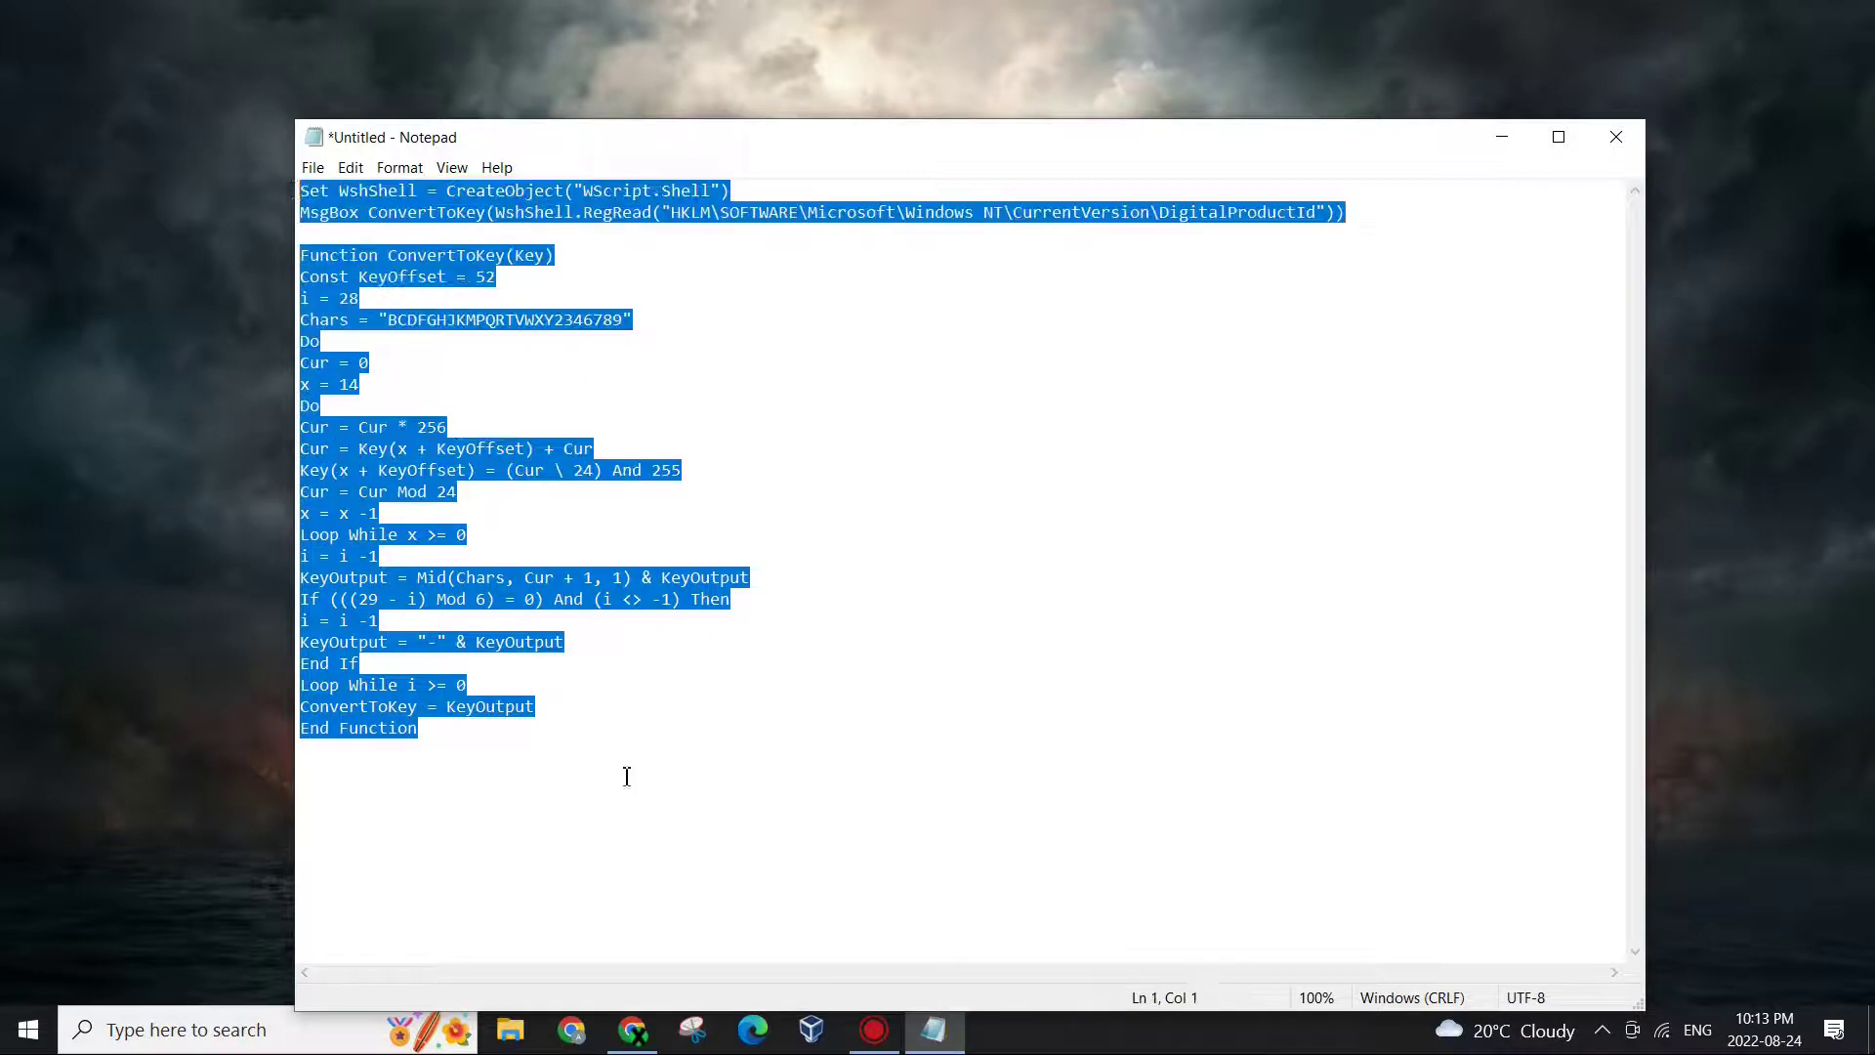
click(636, 816)
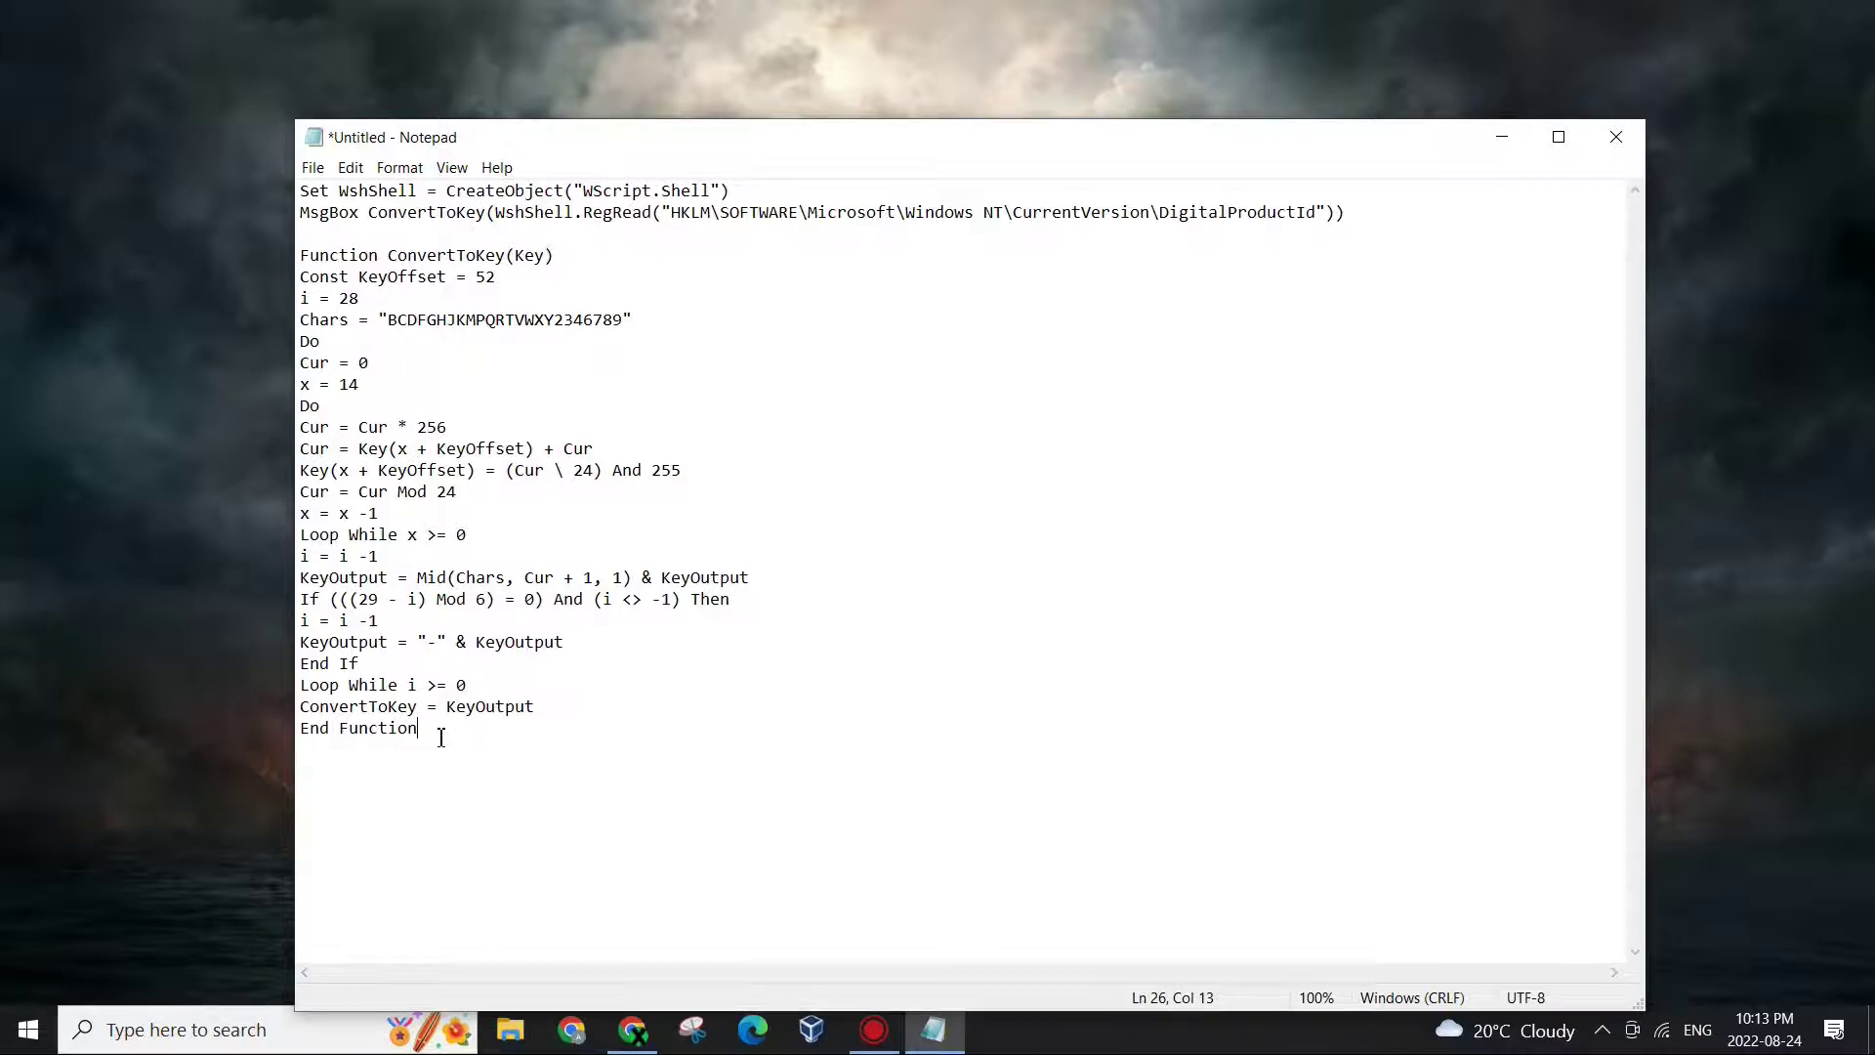
mouse_move(430, 735)
mouse_down()
mouse_move(280, 341)
mouse_move(288, 195)
mouse_up()
click(782, 849)
Save the script to the Desktop as Winproductkey.vbs.
click(314, 170)
click(440, 270)
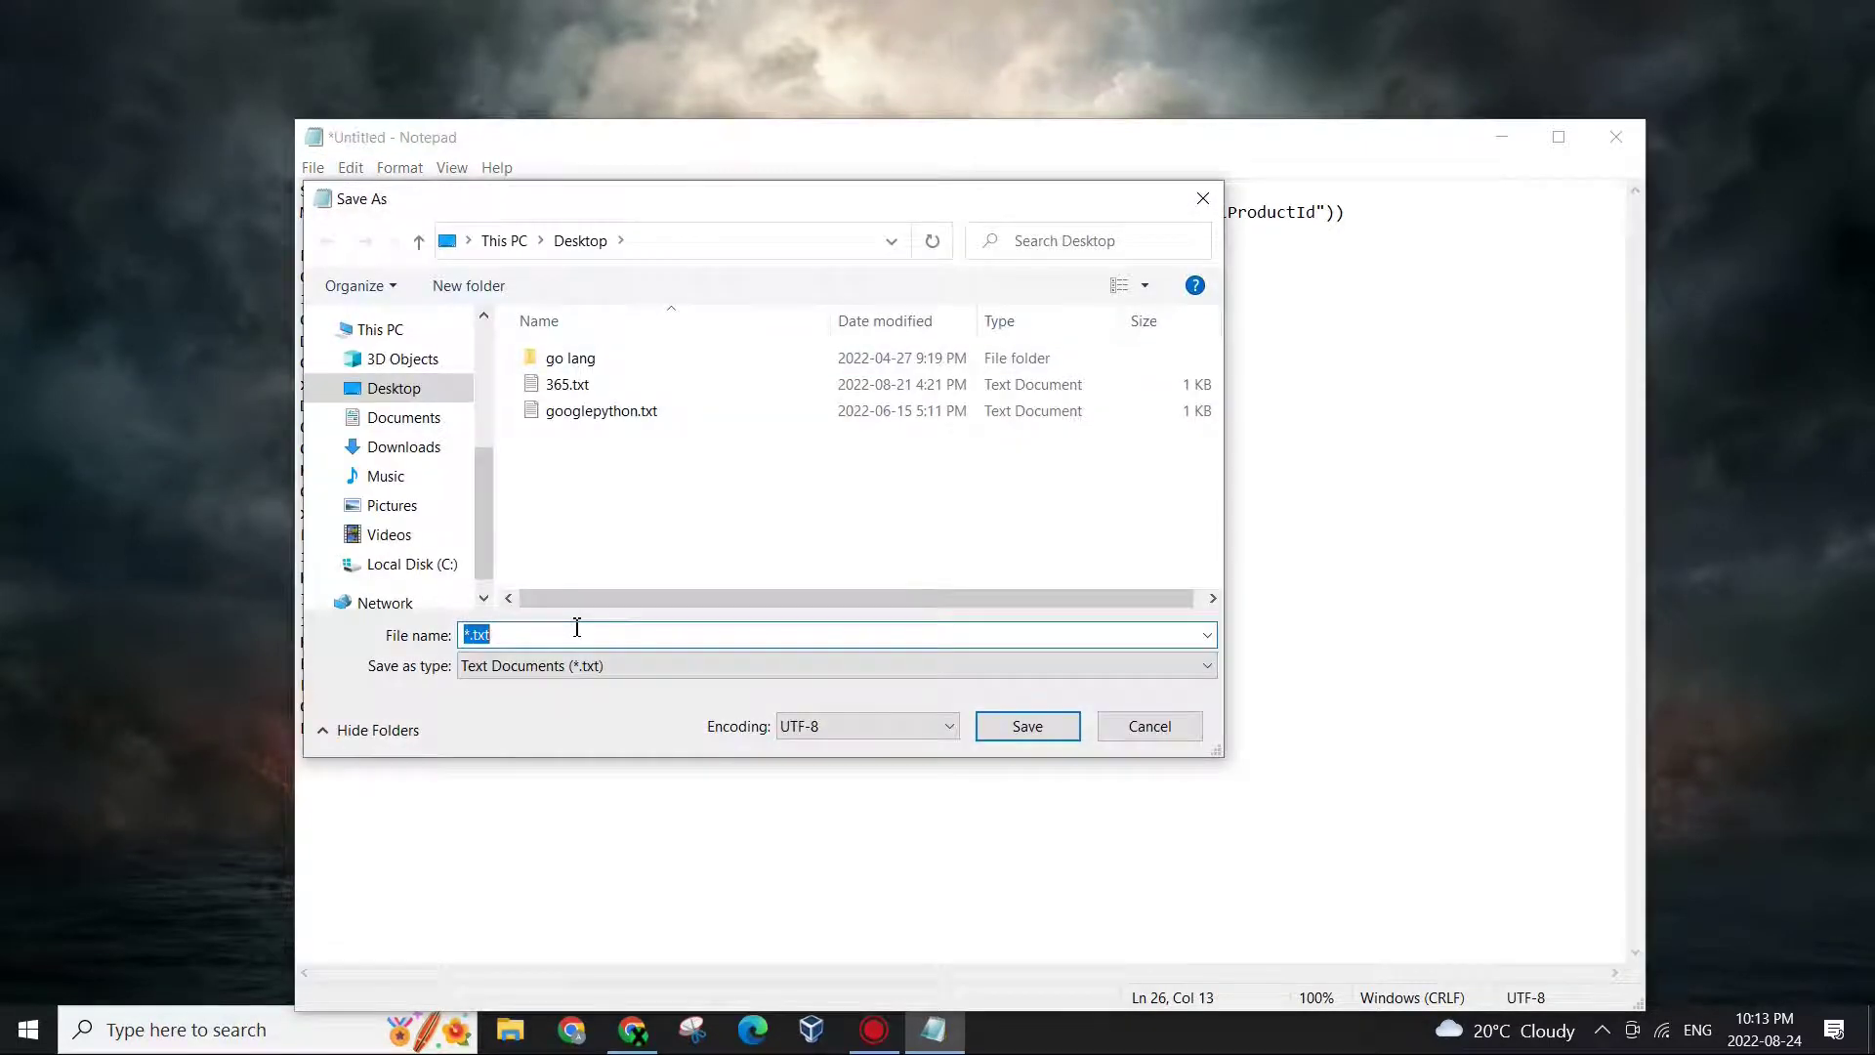
text(pr)
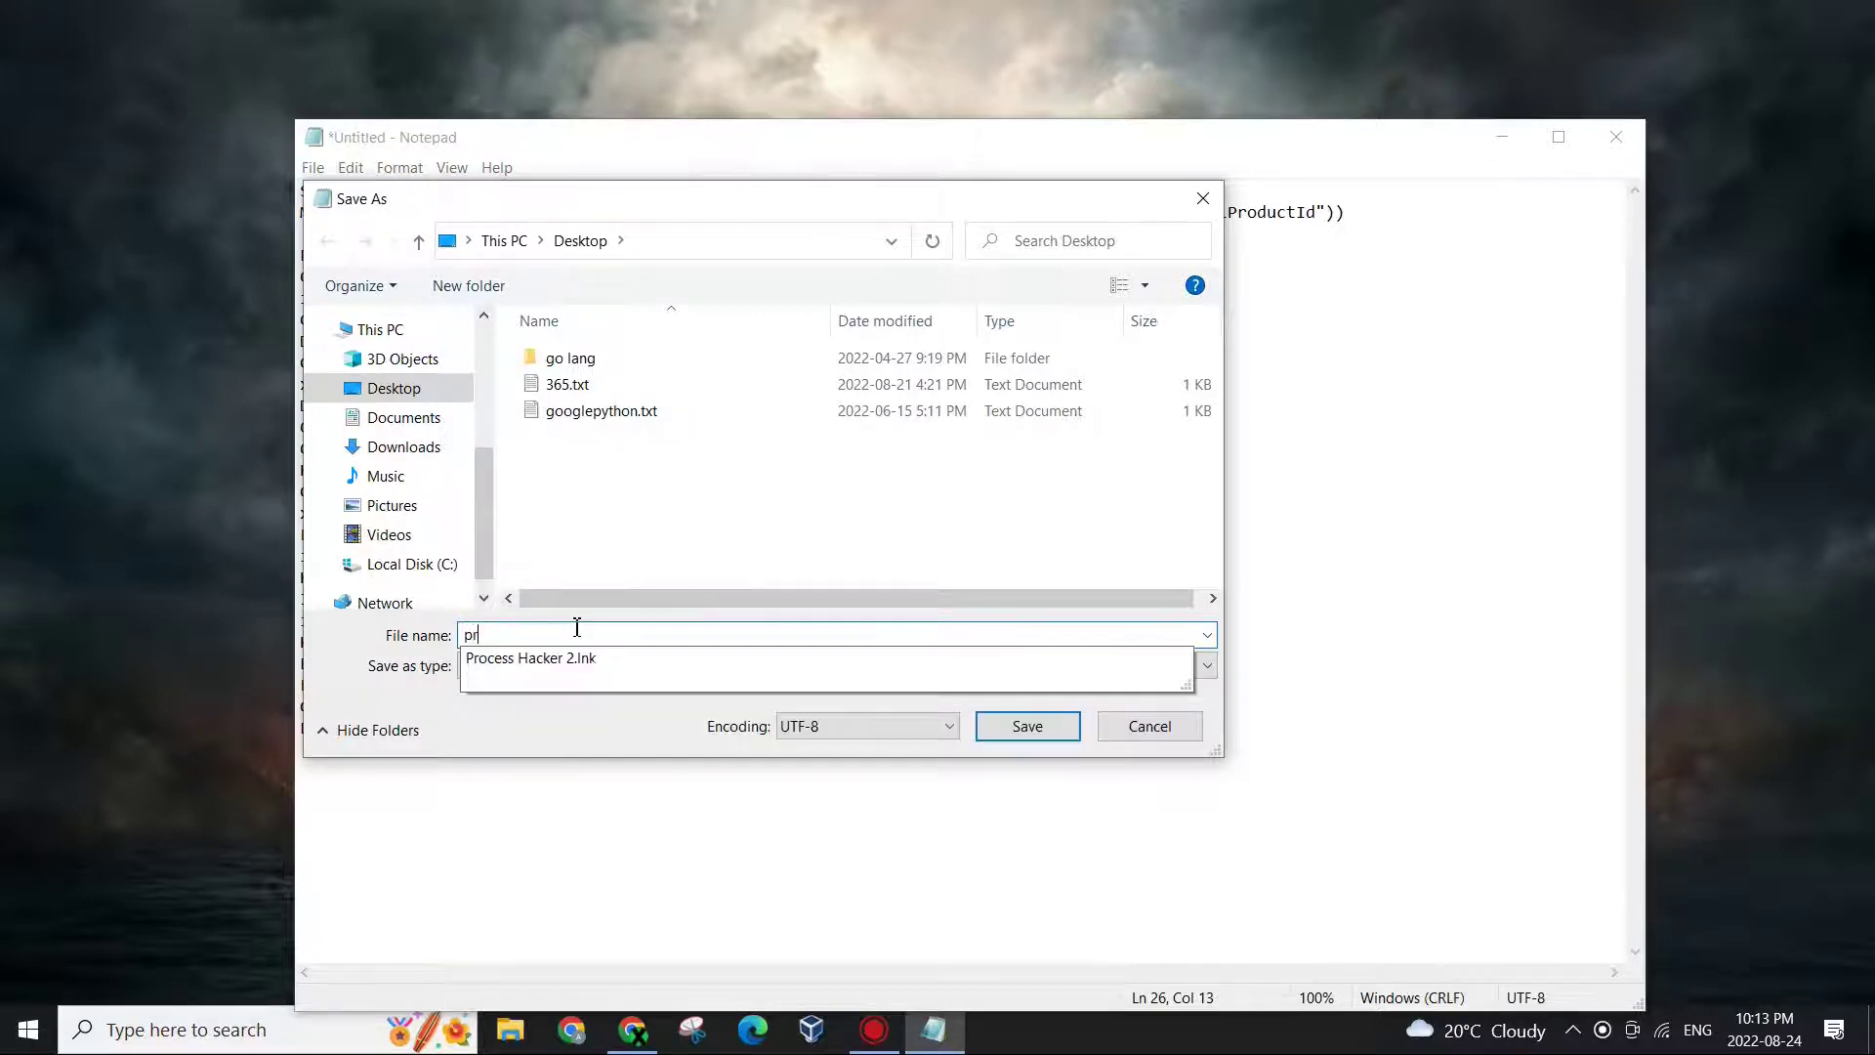
text(t)
key(BackSpace)
key(BackSpace)
key(BackSpace)
text(WIn)
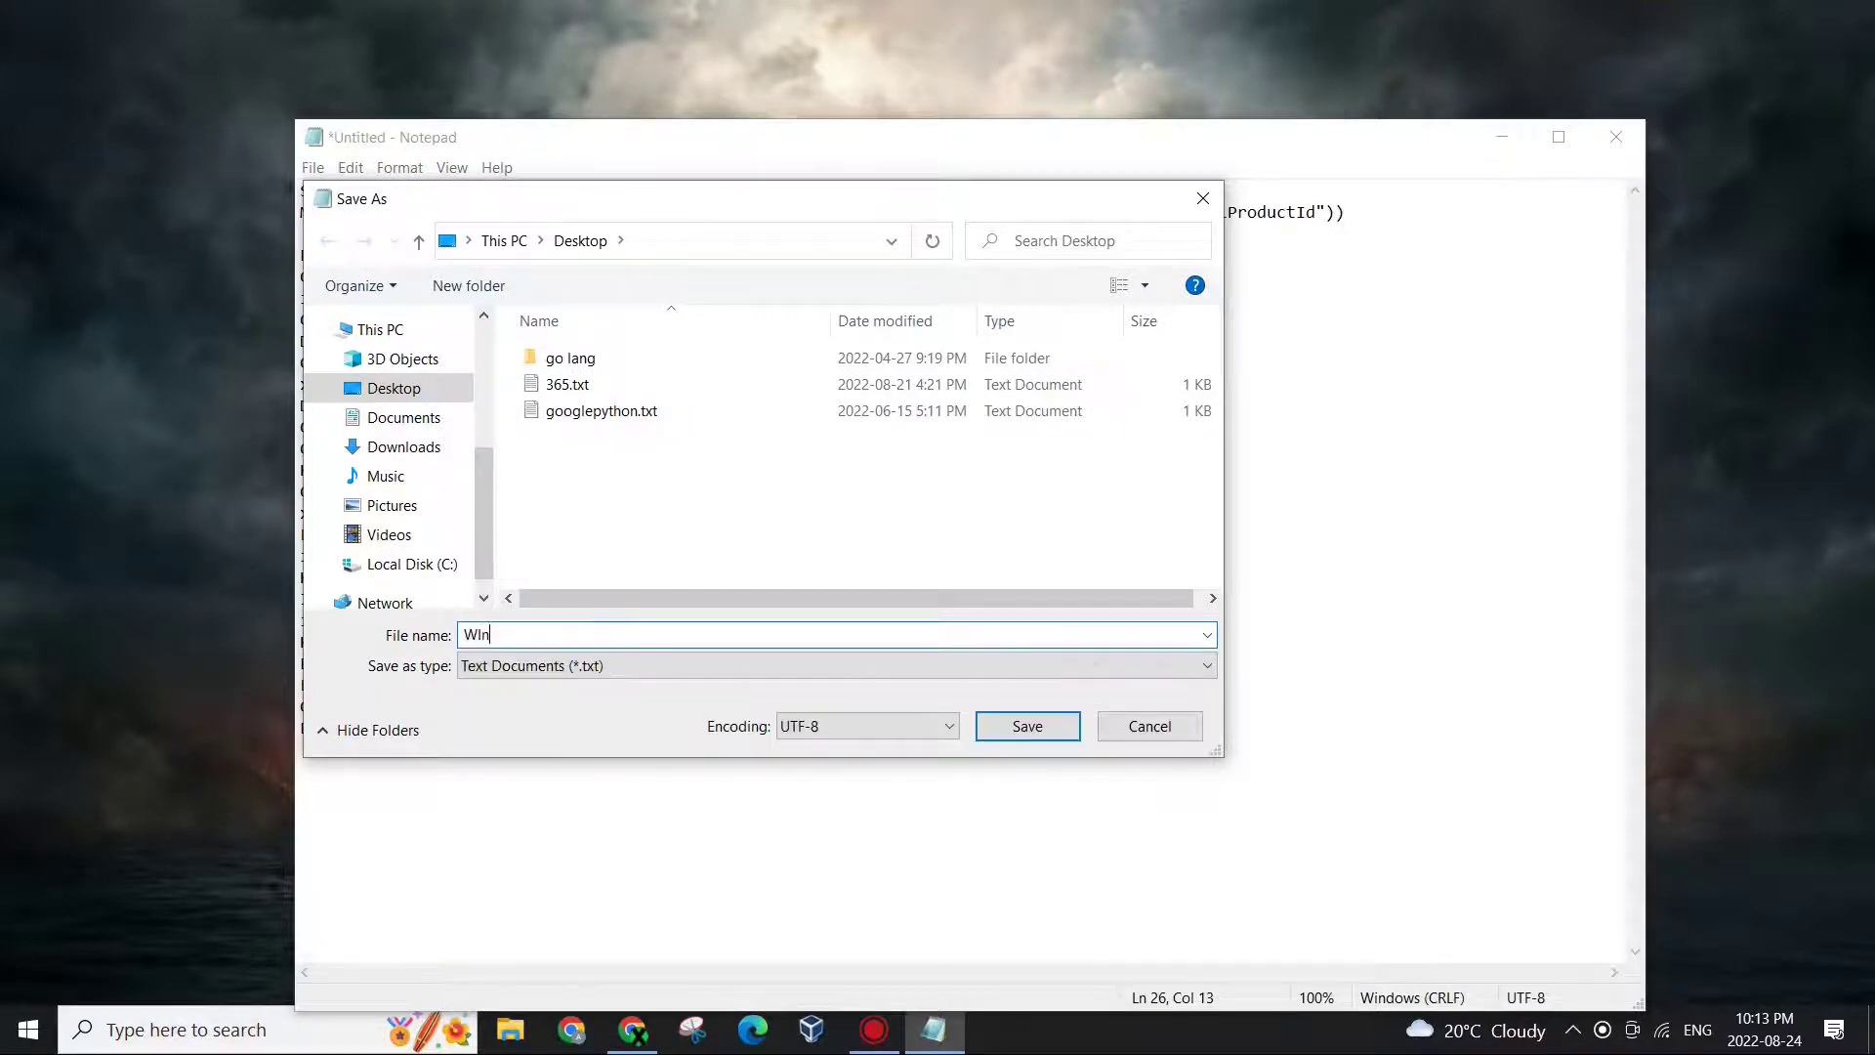
key(BackSpace)
key(BackSpace)
text(i)
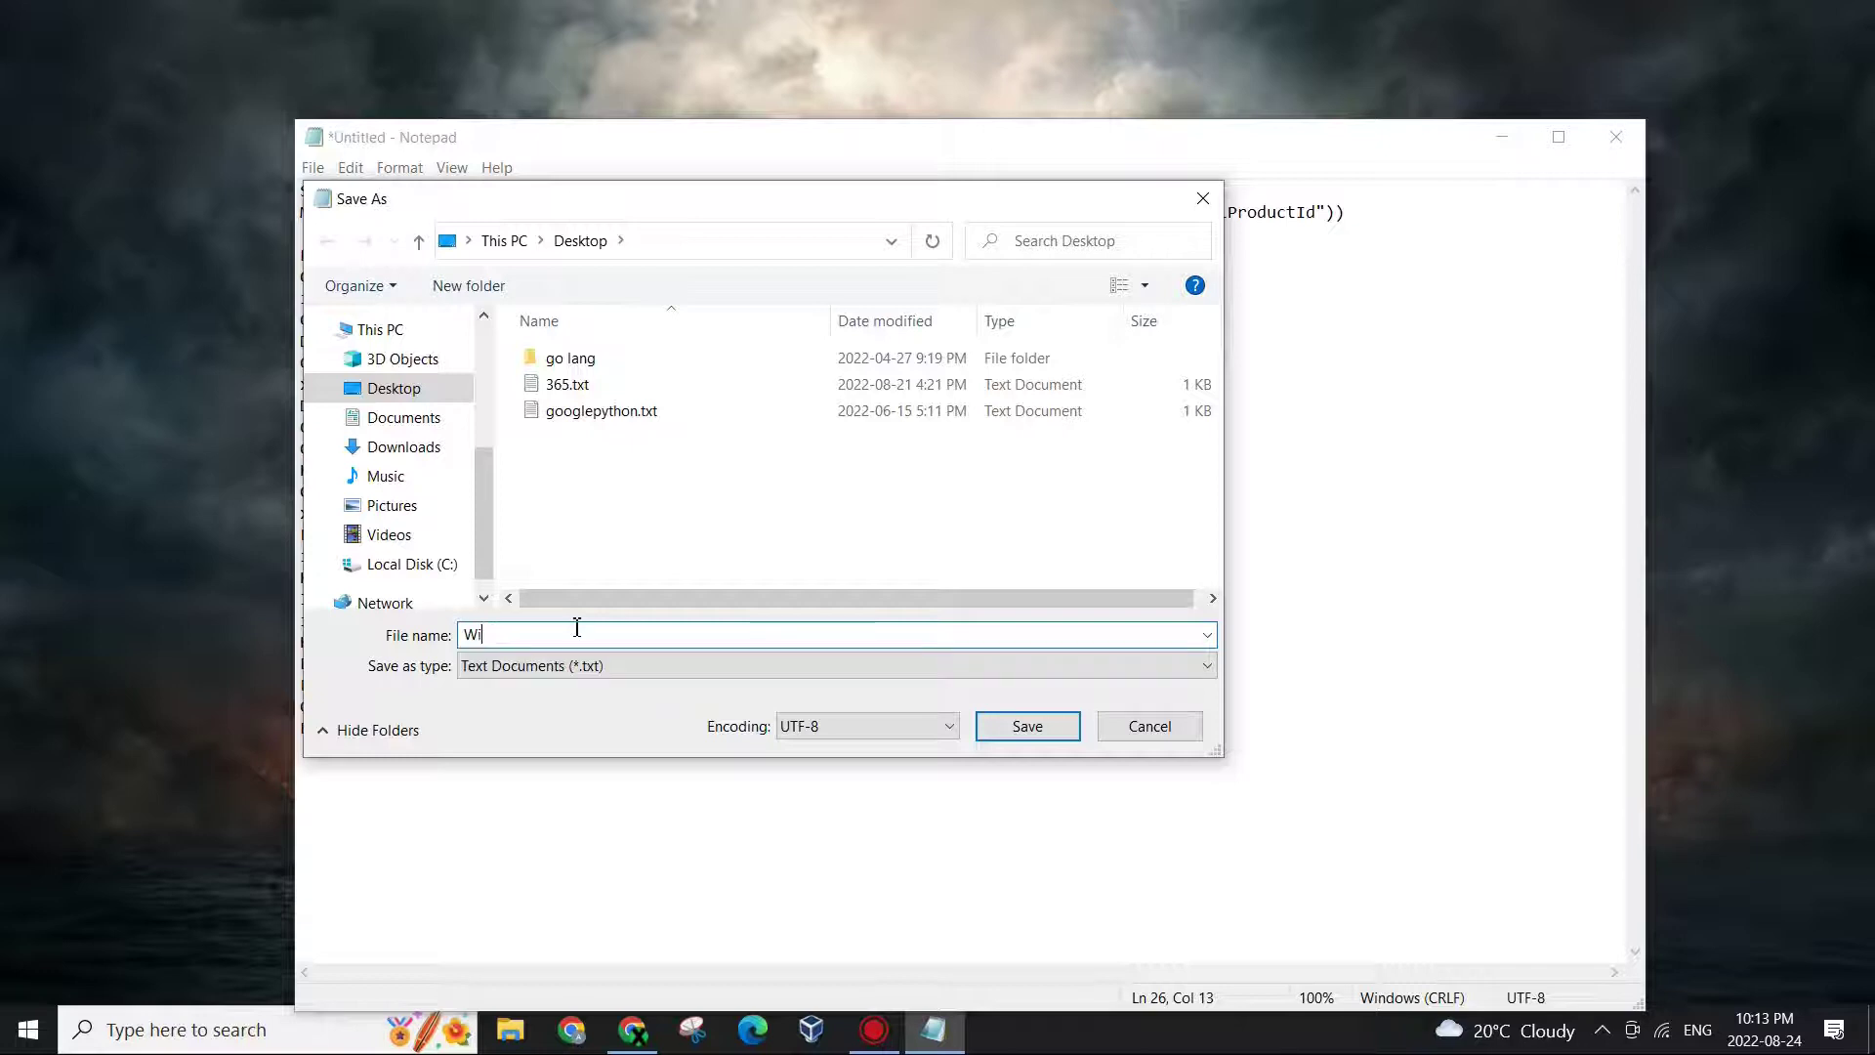
text(nproduct ke)
text(y)
key(Left)
key(Left)
key(Left)
key(BackSpace)
key(Right)
key(Right)
key(Right)
text(.)
text(b)
key(BackSpace)
text(v)
text(bs)
key(Return)
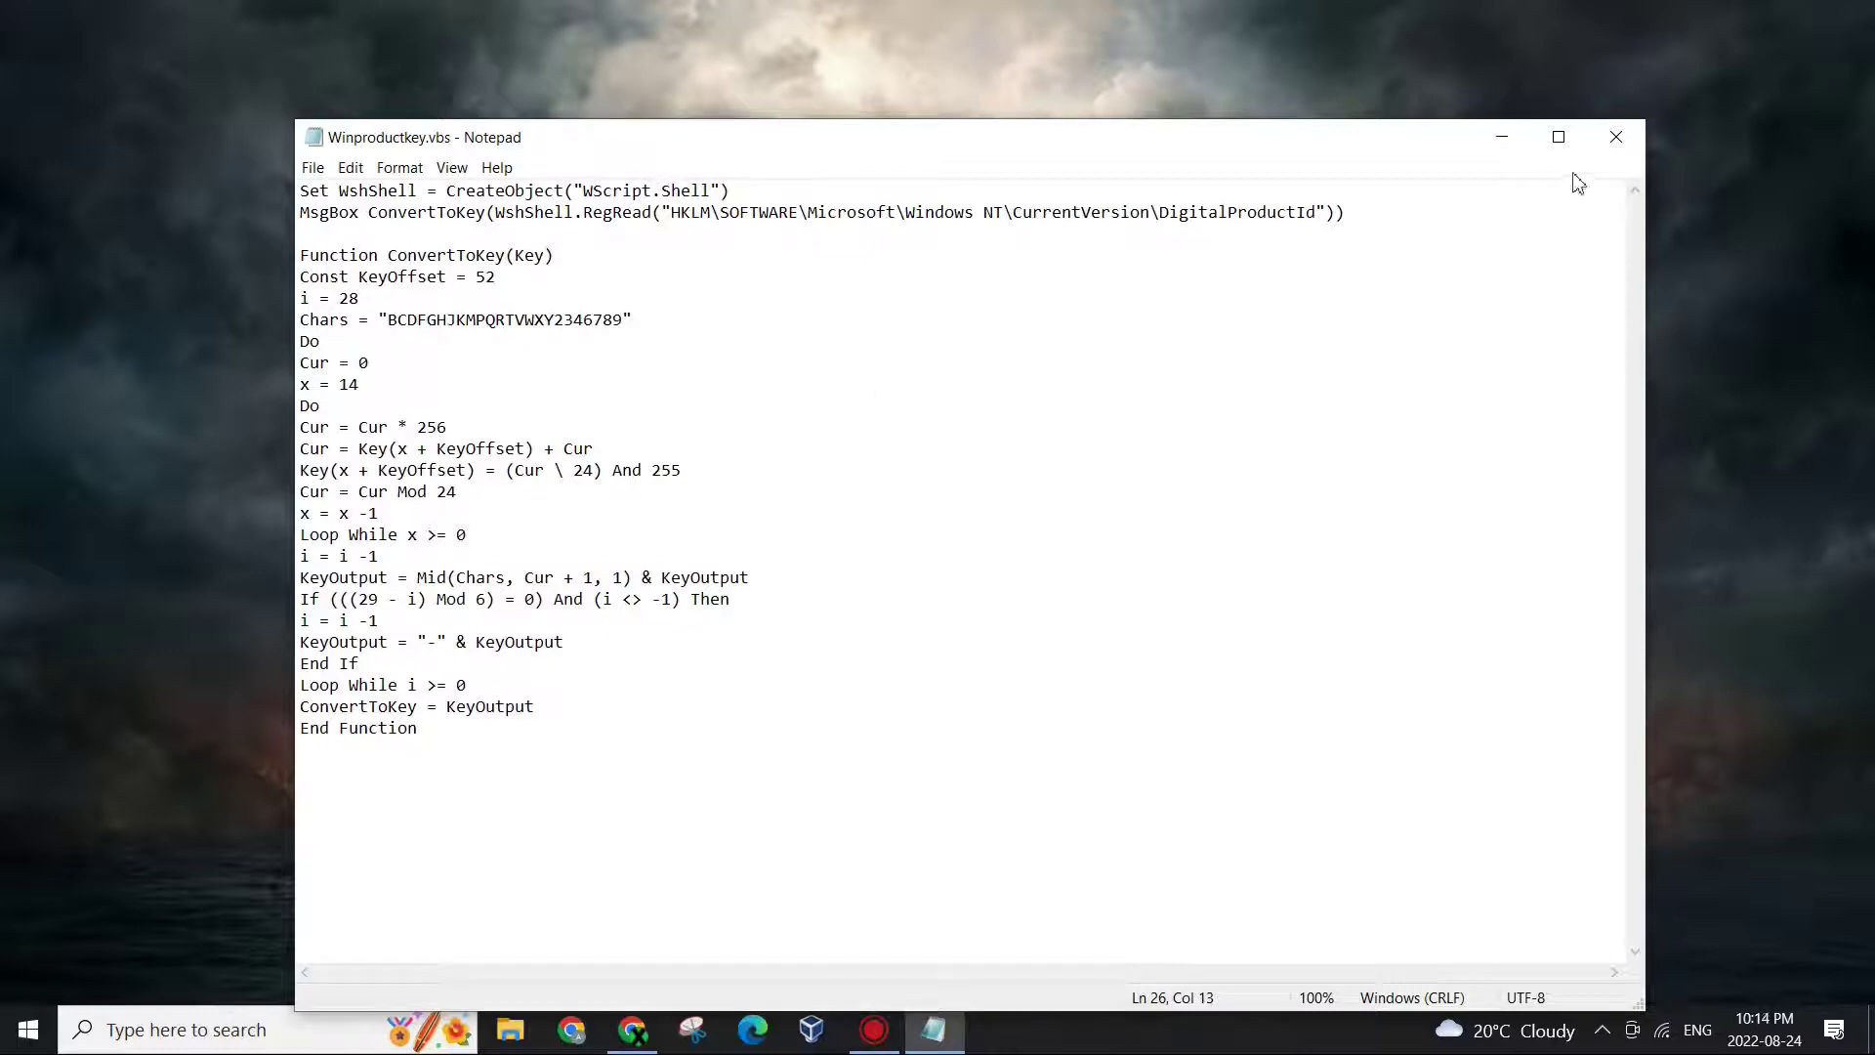
Open and dismiss Notepad's File menu without saving again.
click(326, 179)
click(358, 259)
Close Notepad and select Winproductkey.vbs in the Desktop folder of File Explorer.
click(1615, 136)
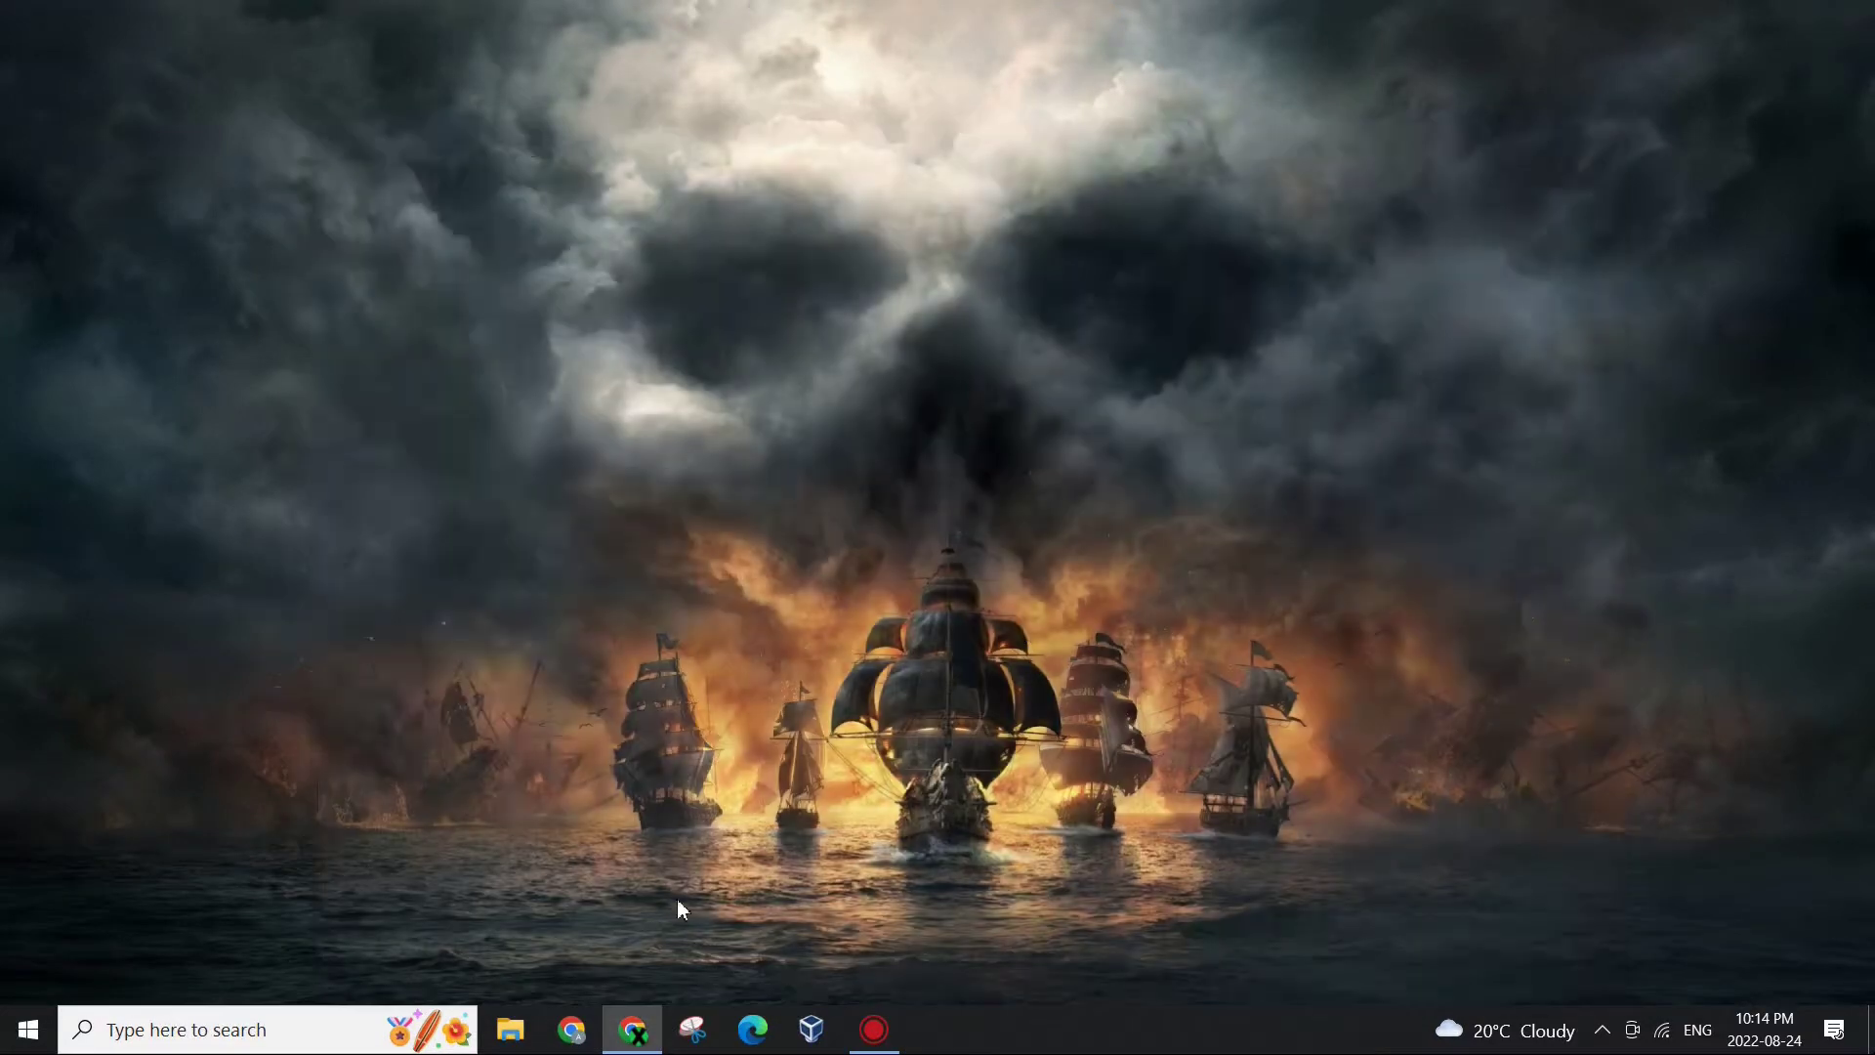
click(516, 1035)
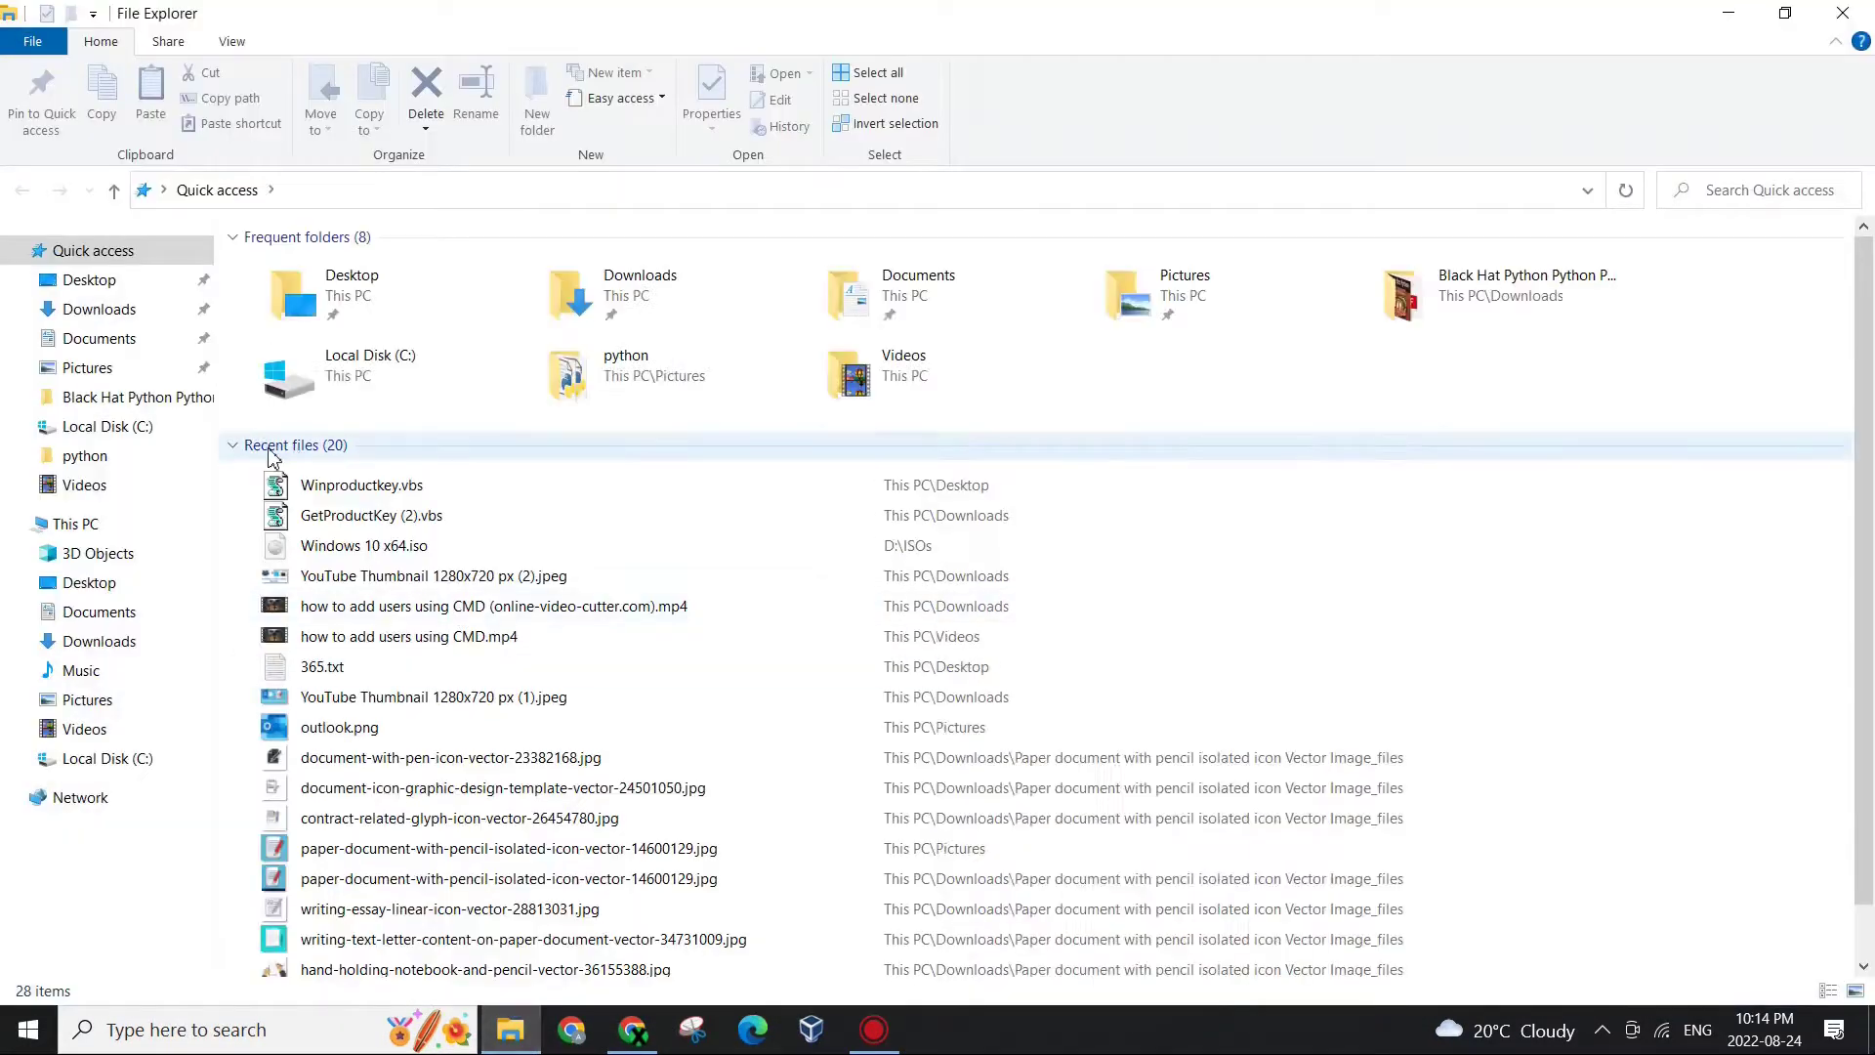
click(99, 589)
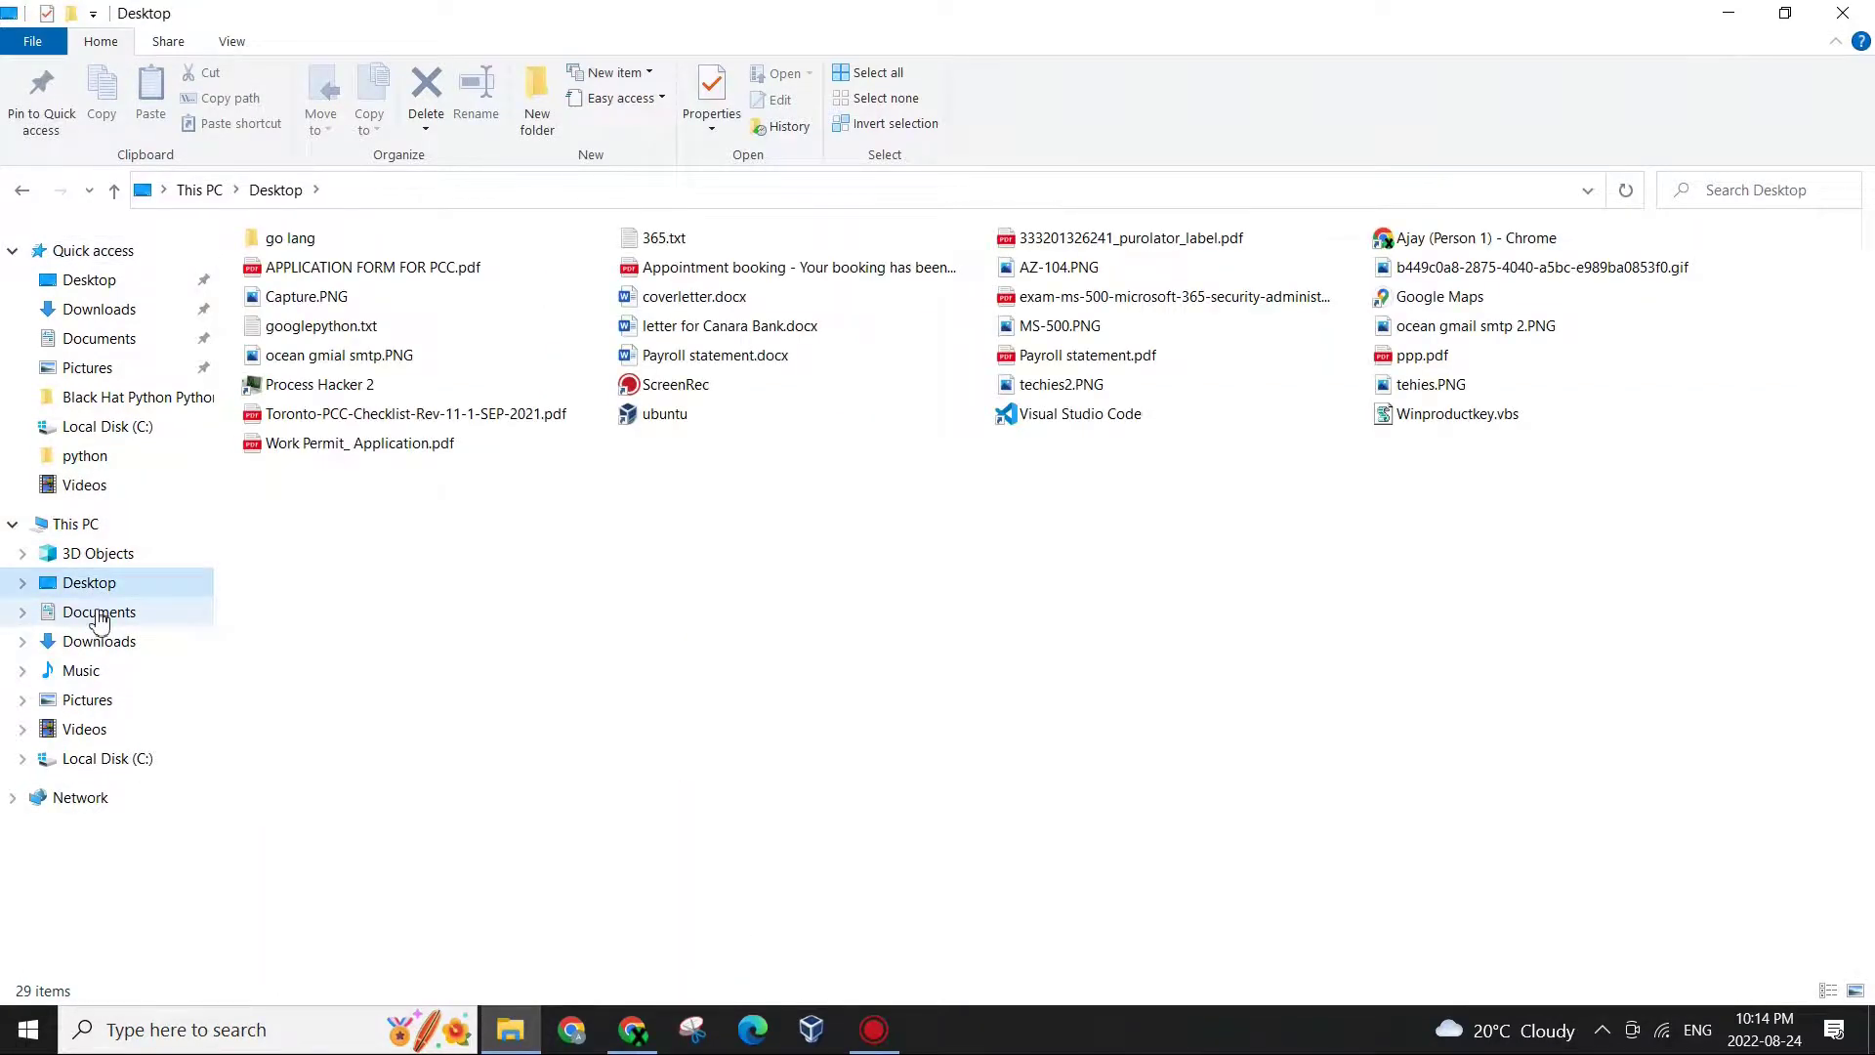
click(1470, 425)
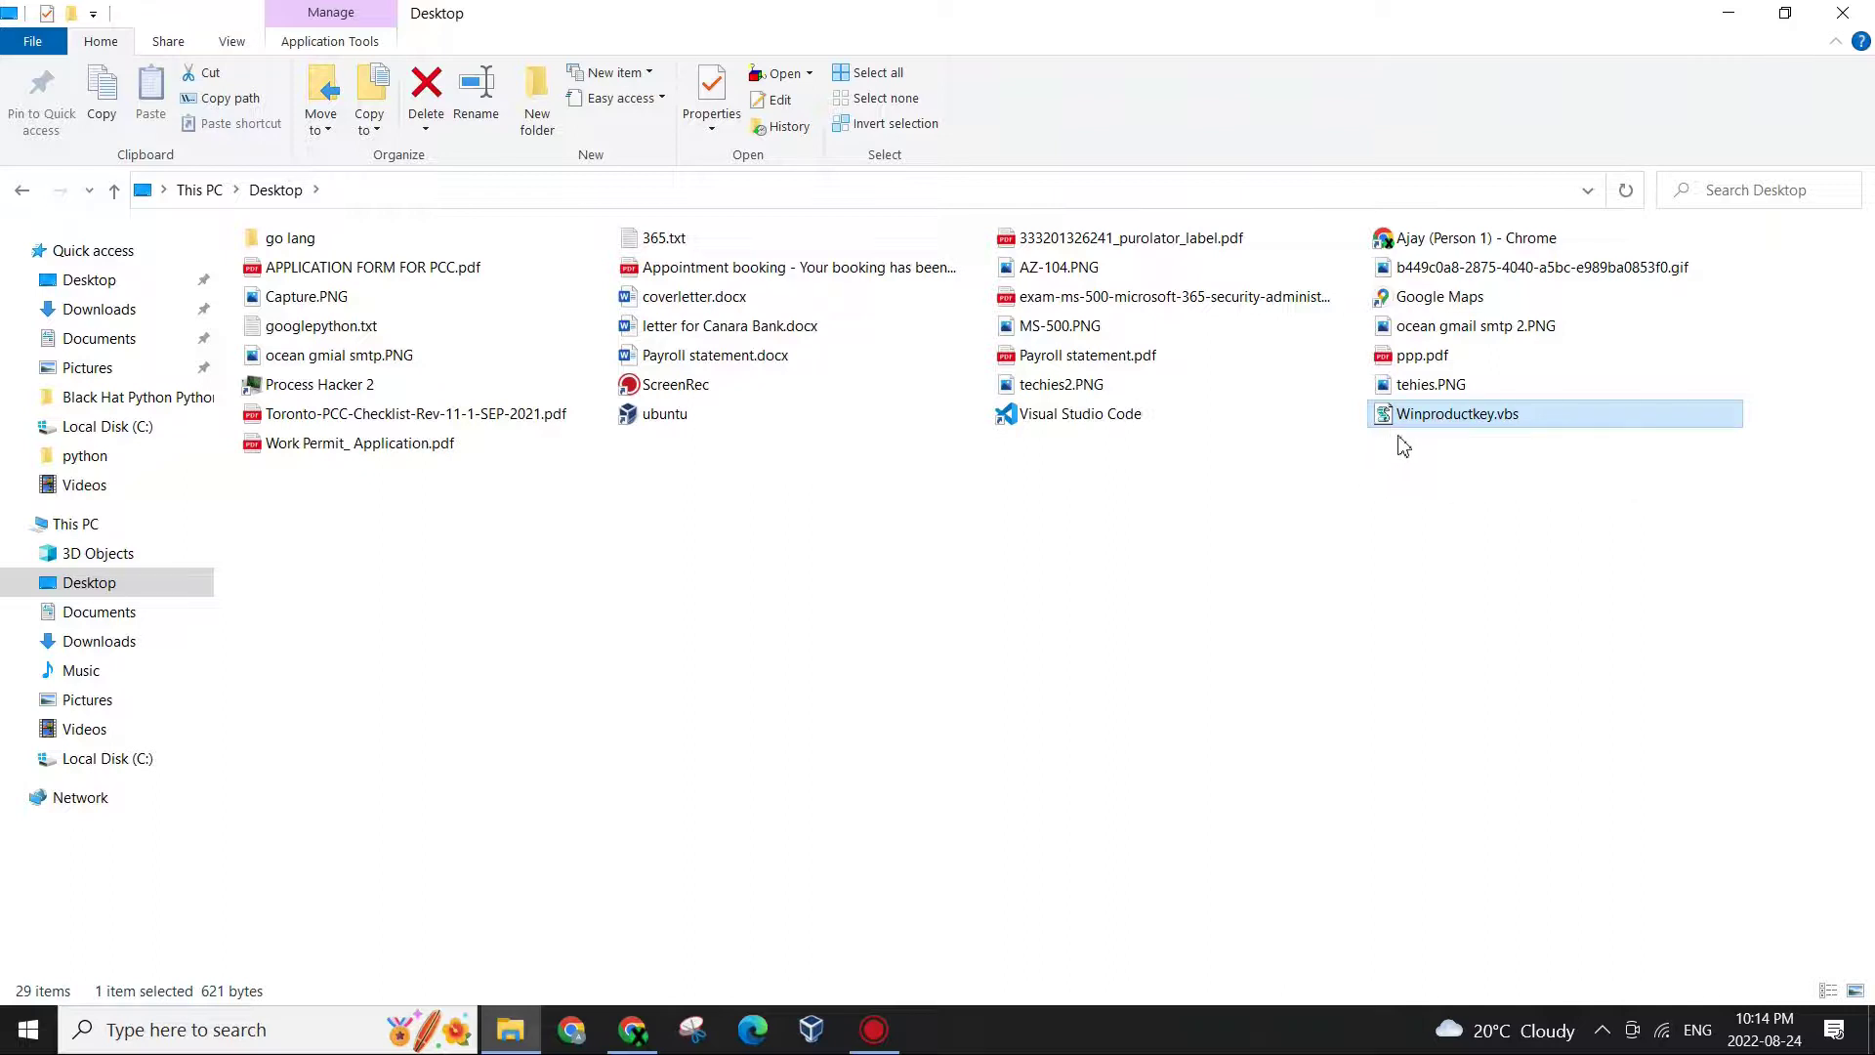
double_click(1421, 421)
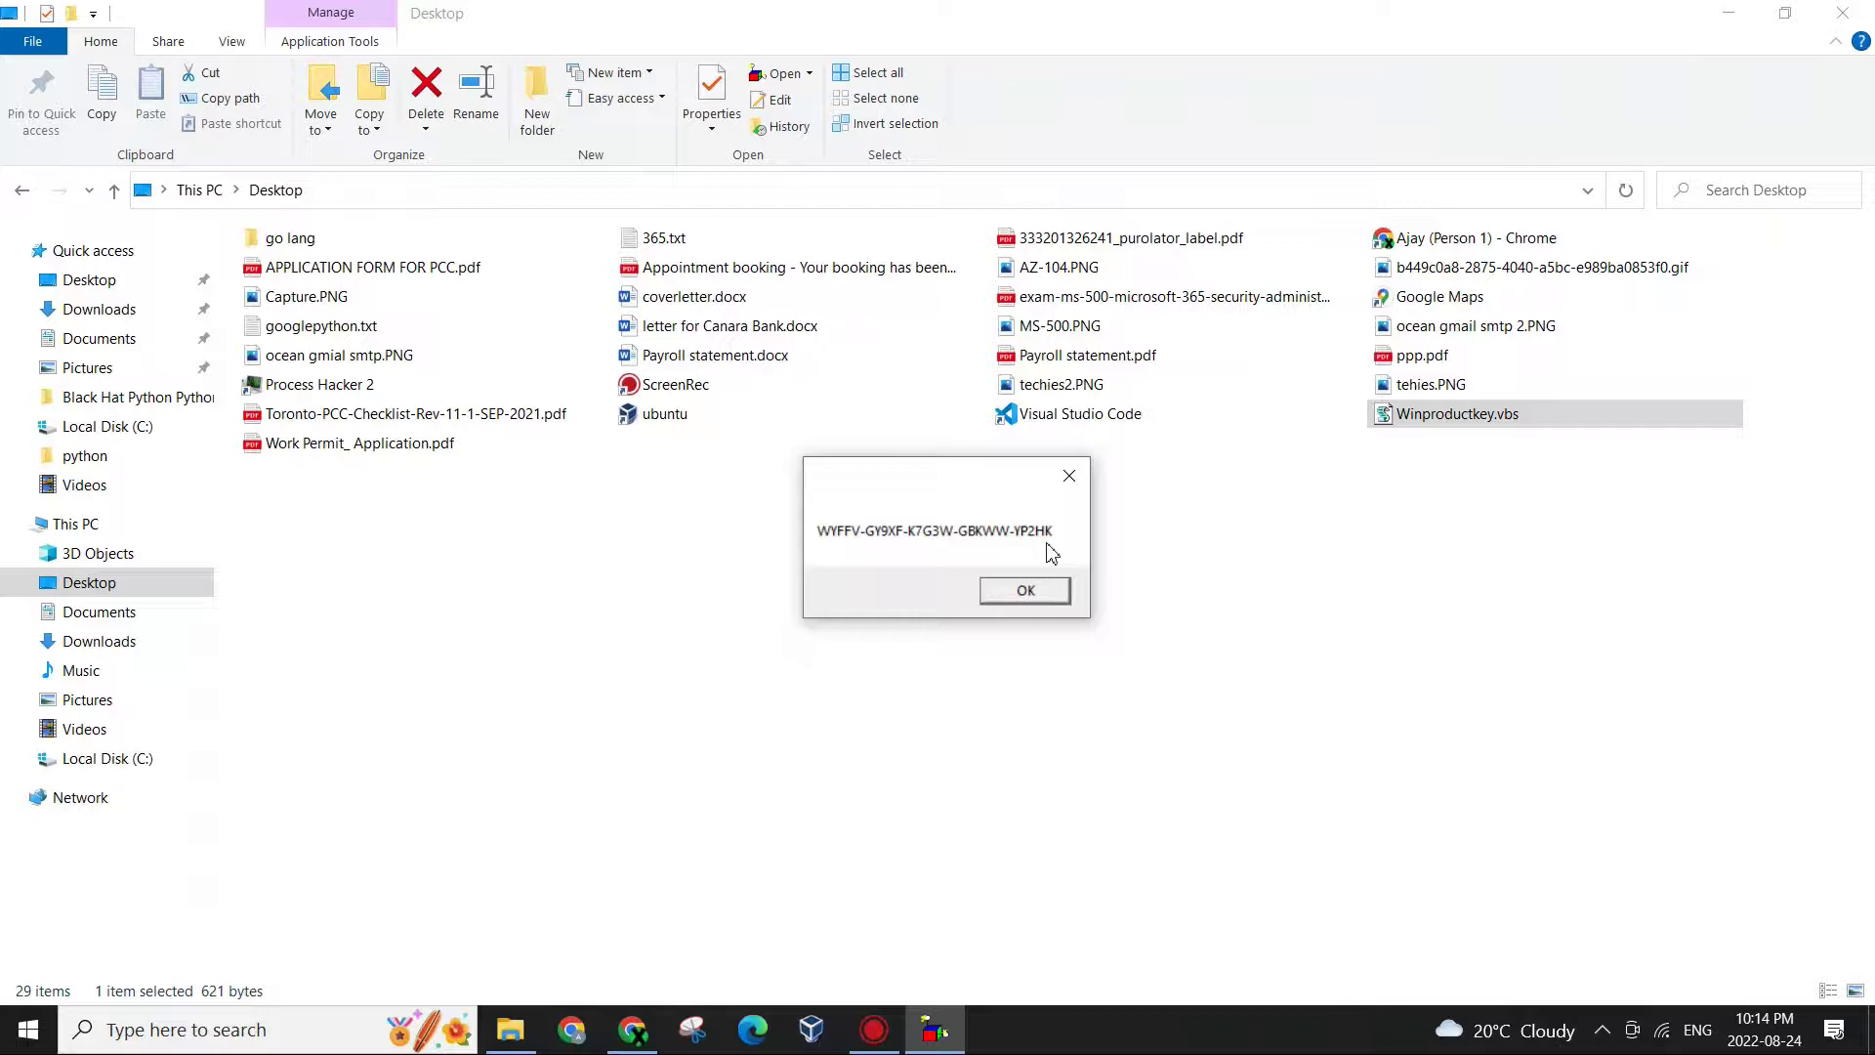
drag(886, 485, 790, 477)
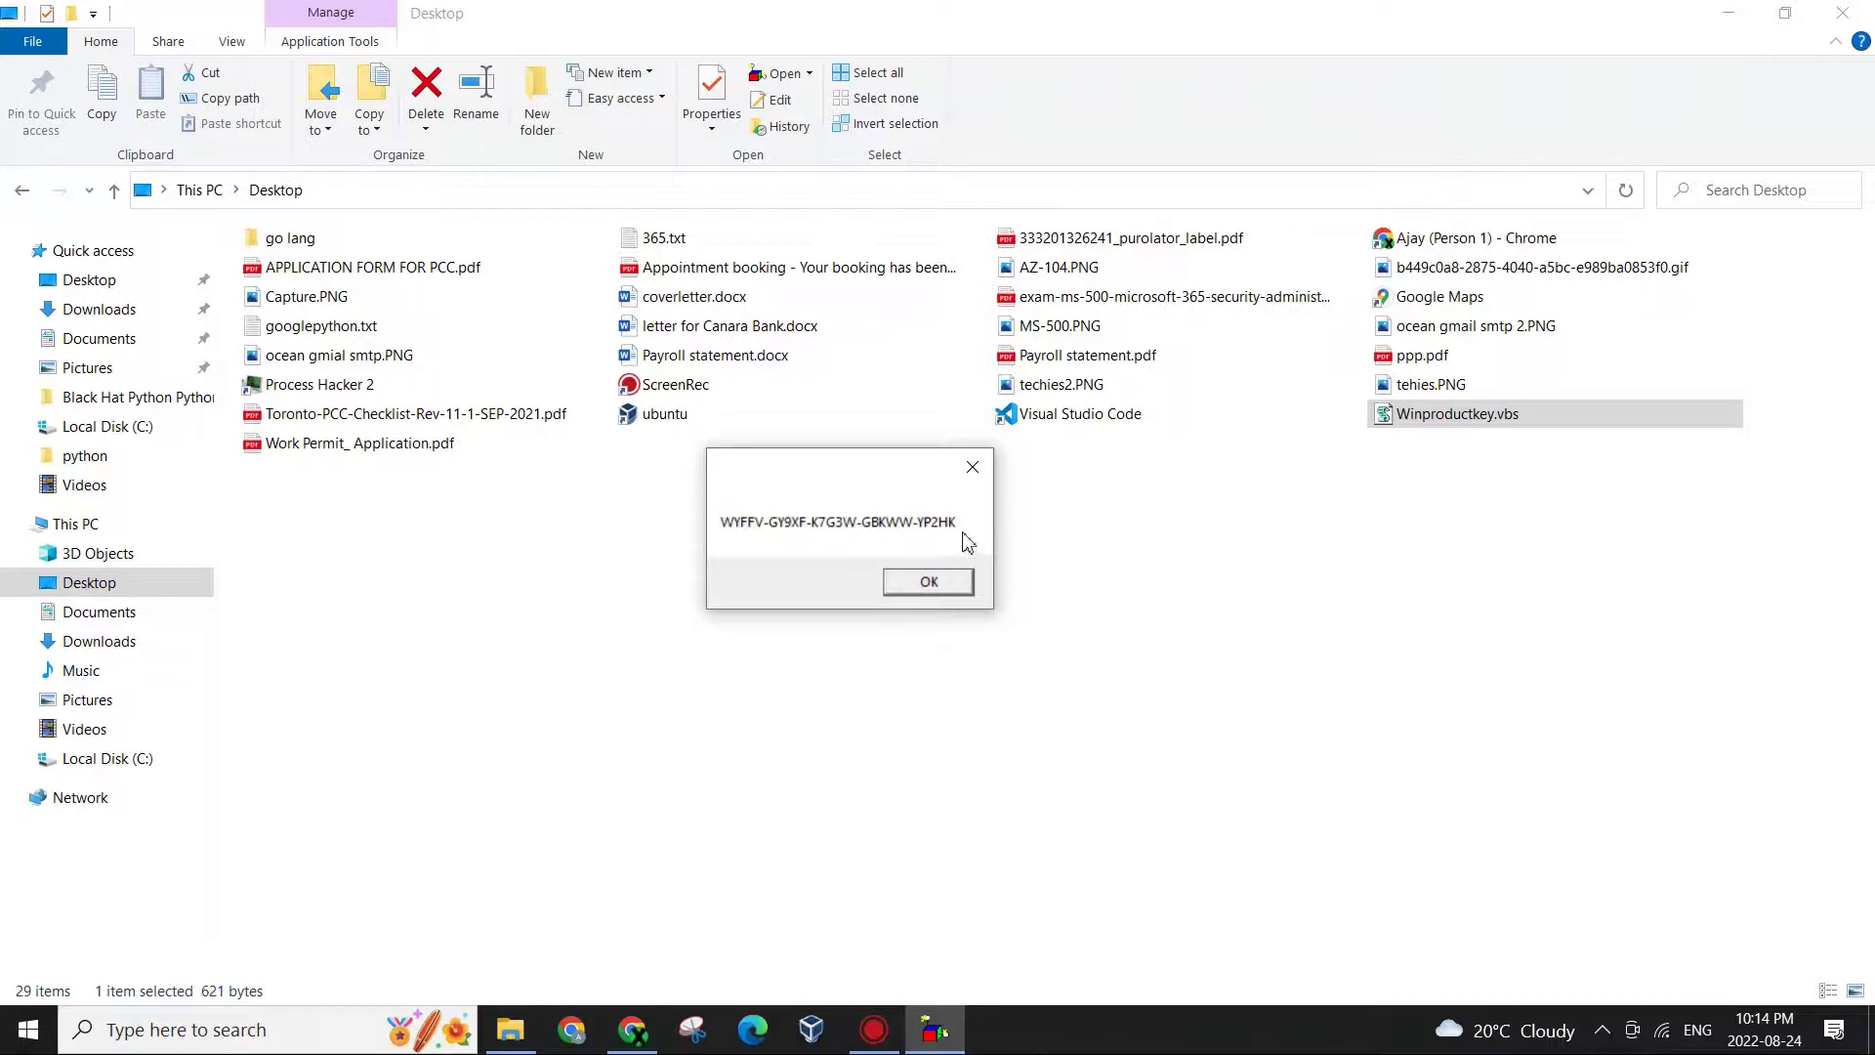
click(938, 582)
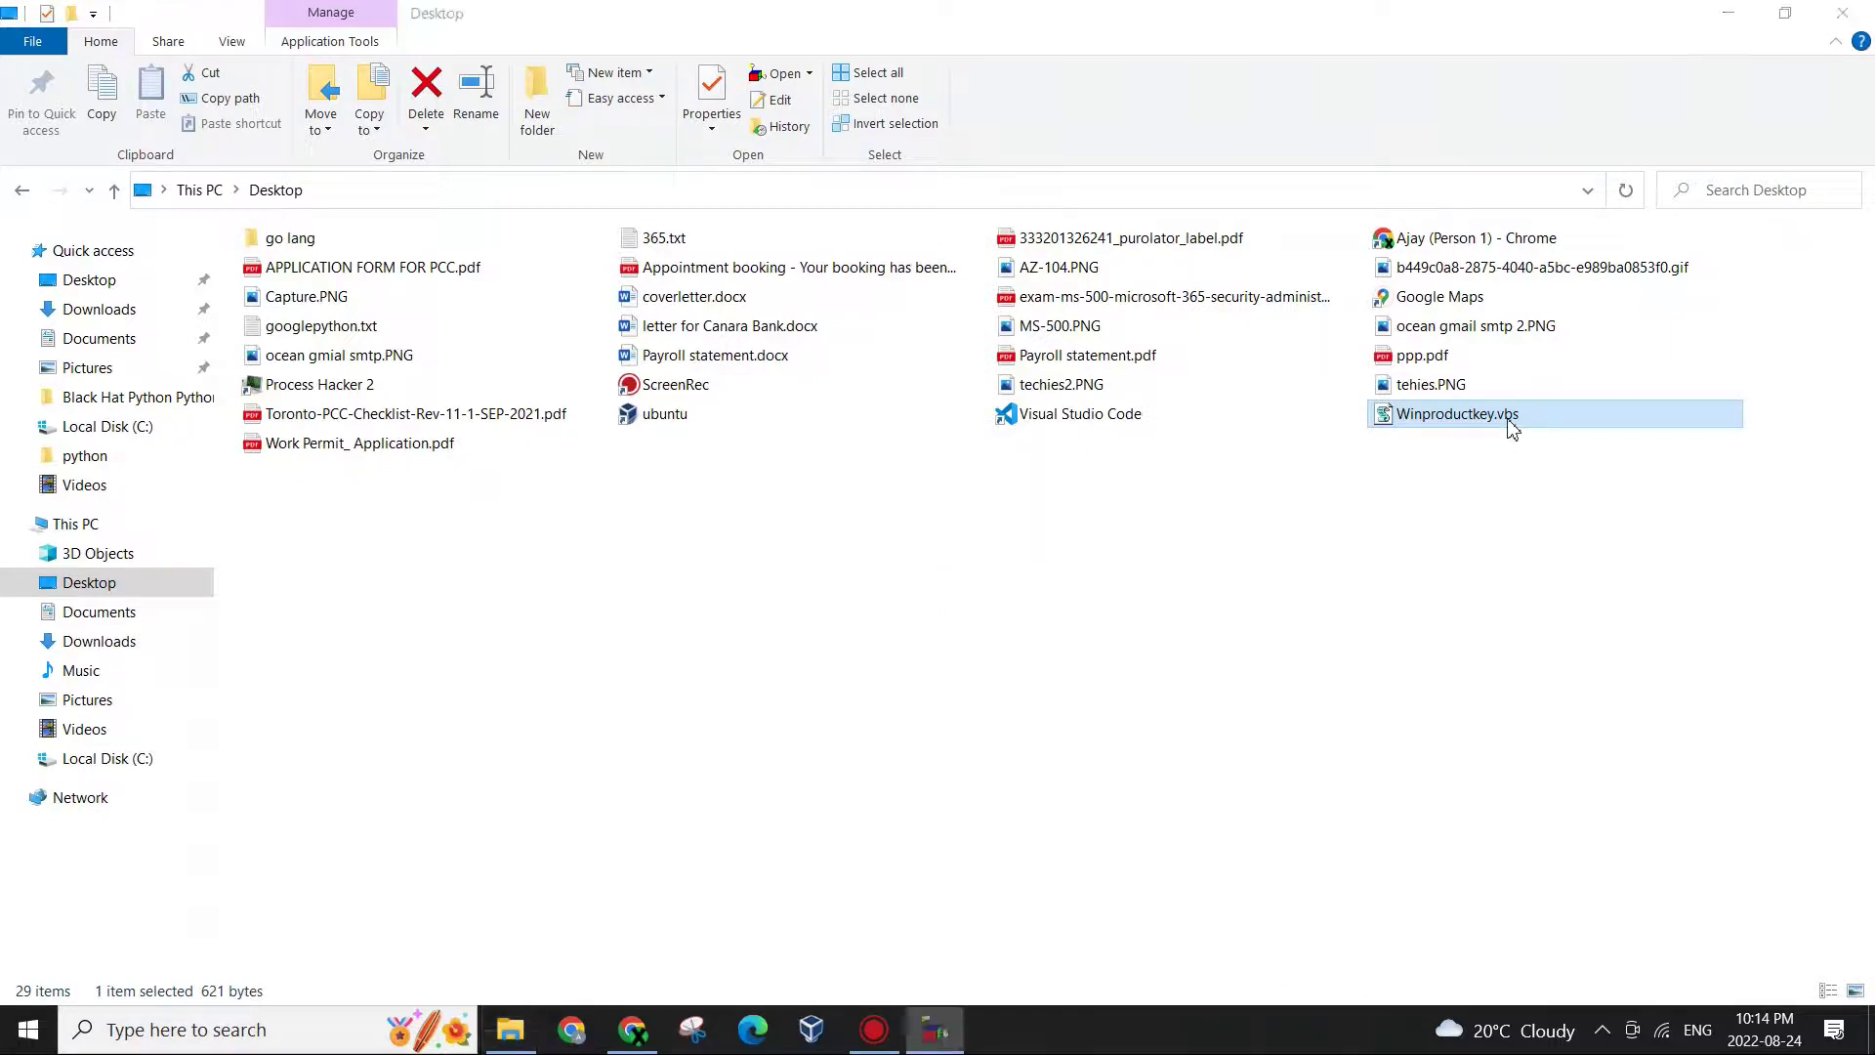
double_click(1508, 418)
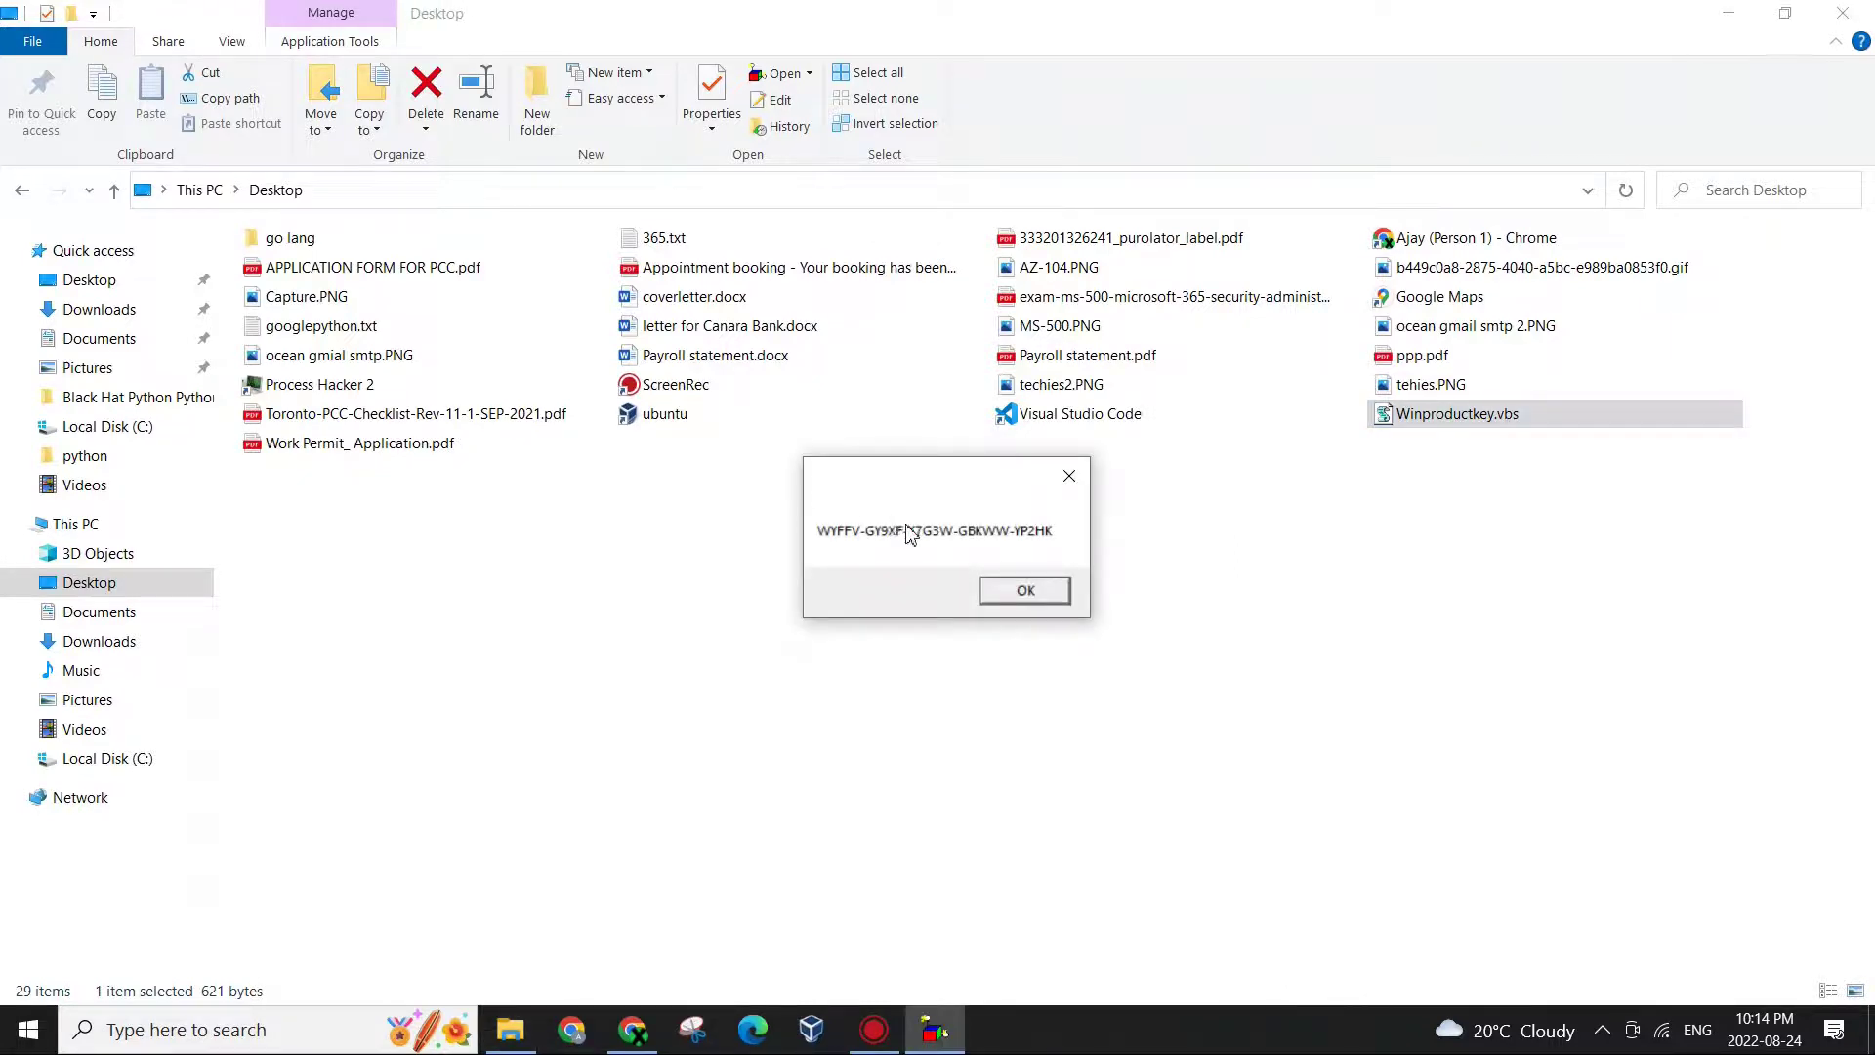
click(1011, 594)
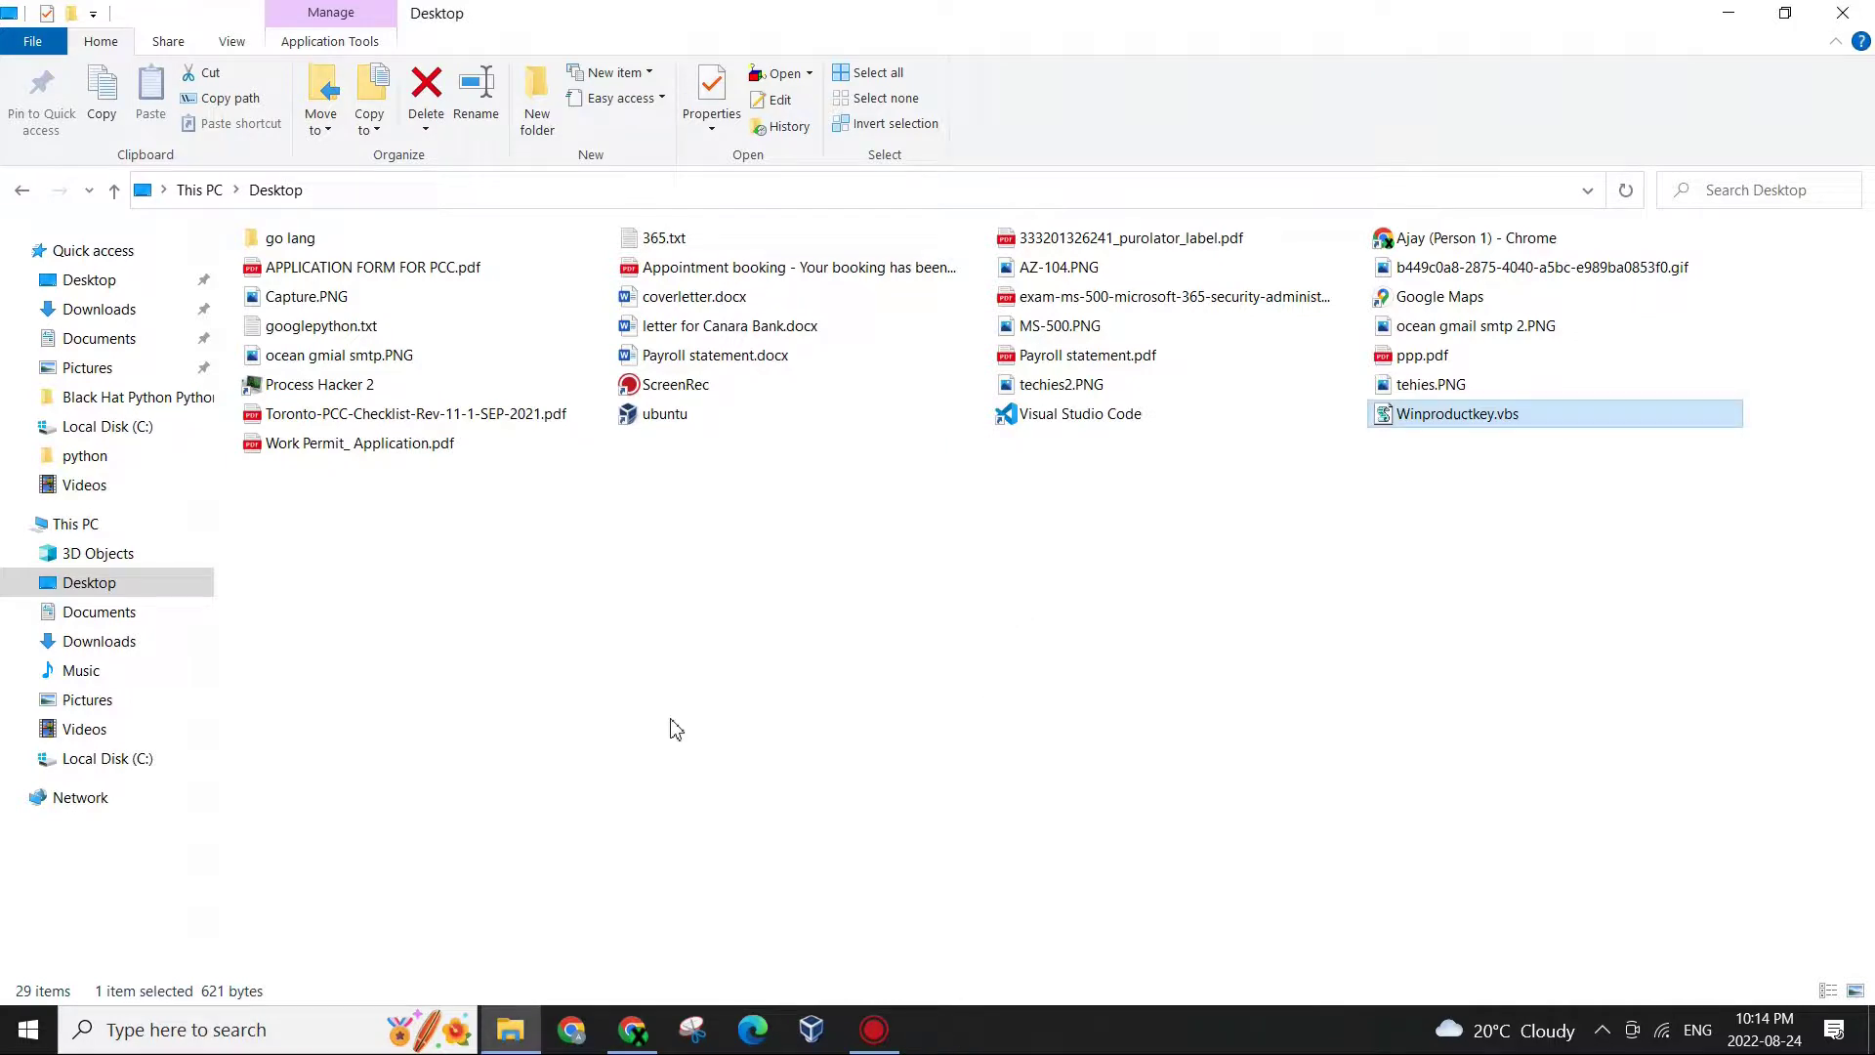
Open Winproductkey.vbs for editing and select its entire script text.
right_click(1433, 419)
click(1509, 423)
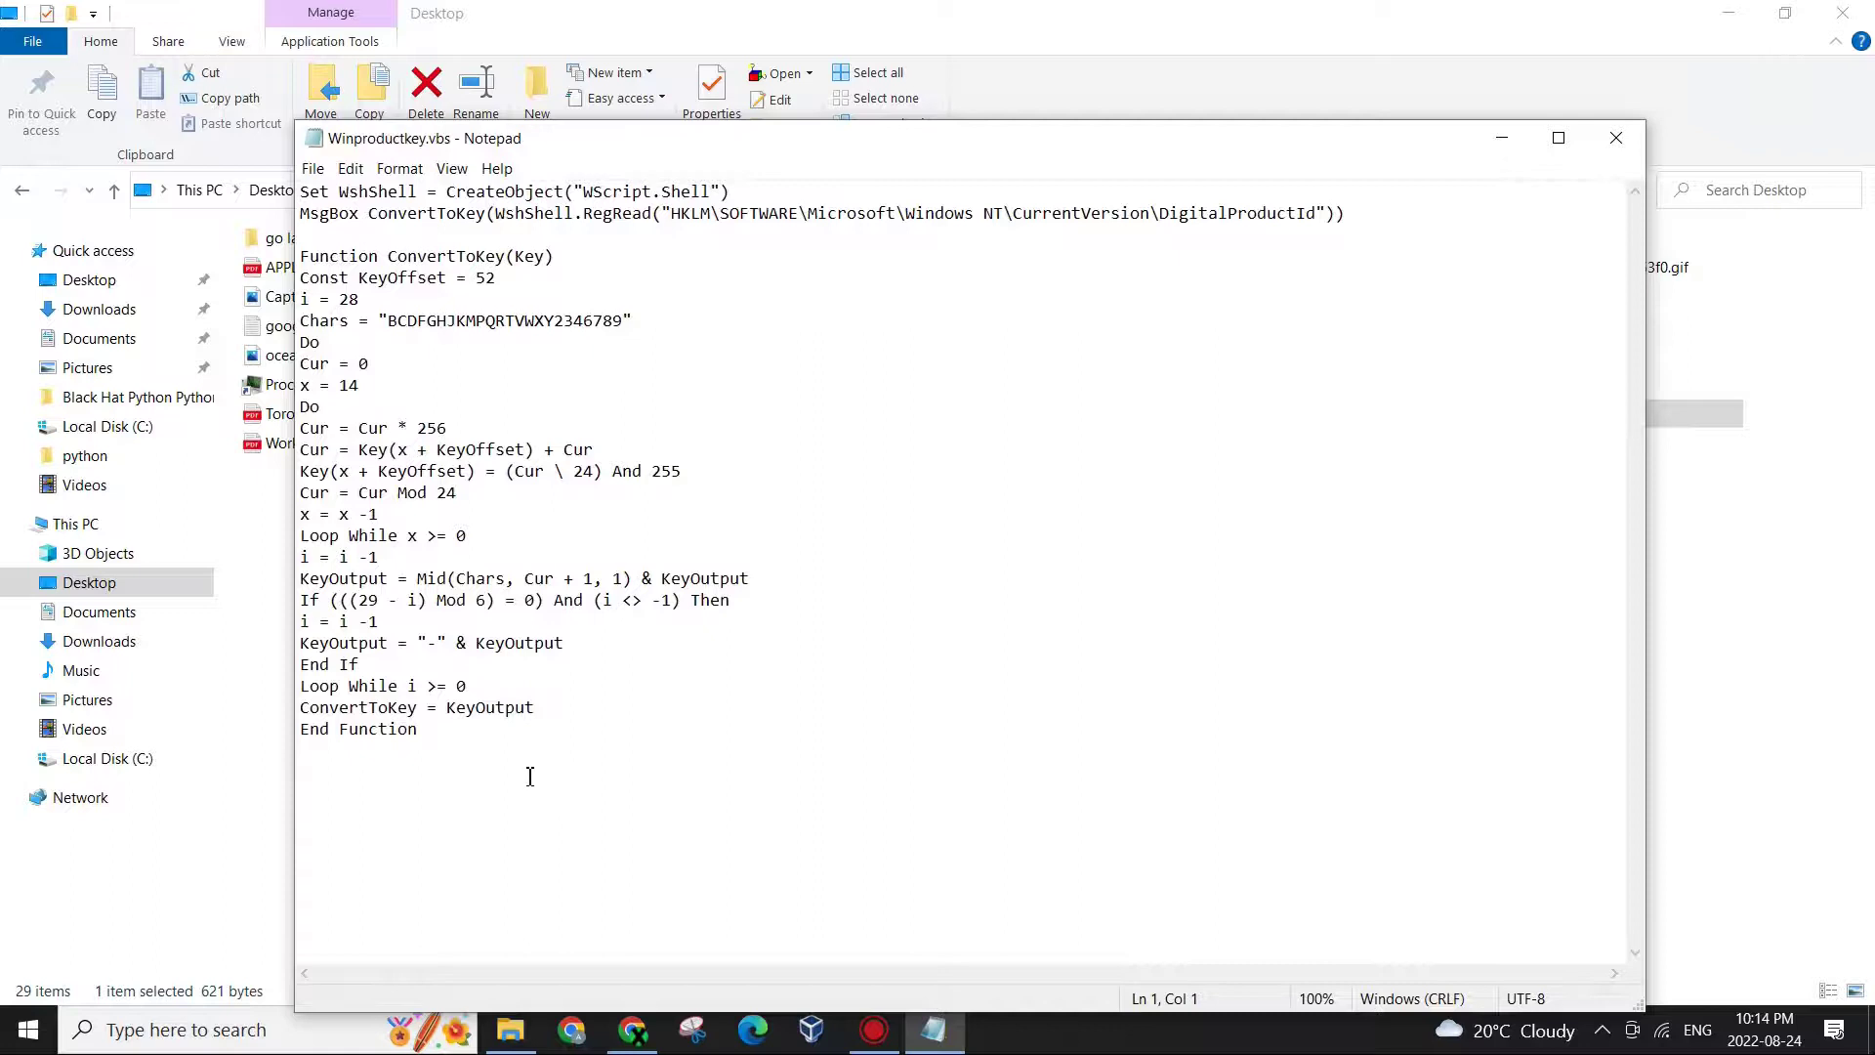
drag(532, 775, 278, 179)
click(804, 761)
drag(419, 733, 300, 189)
key(ctrl+c)
click(551, 707)
drag(307, 200, 549, 765)
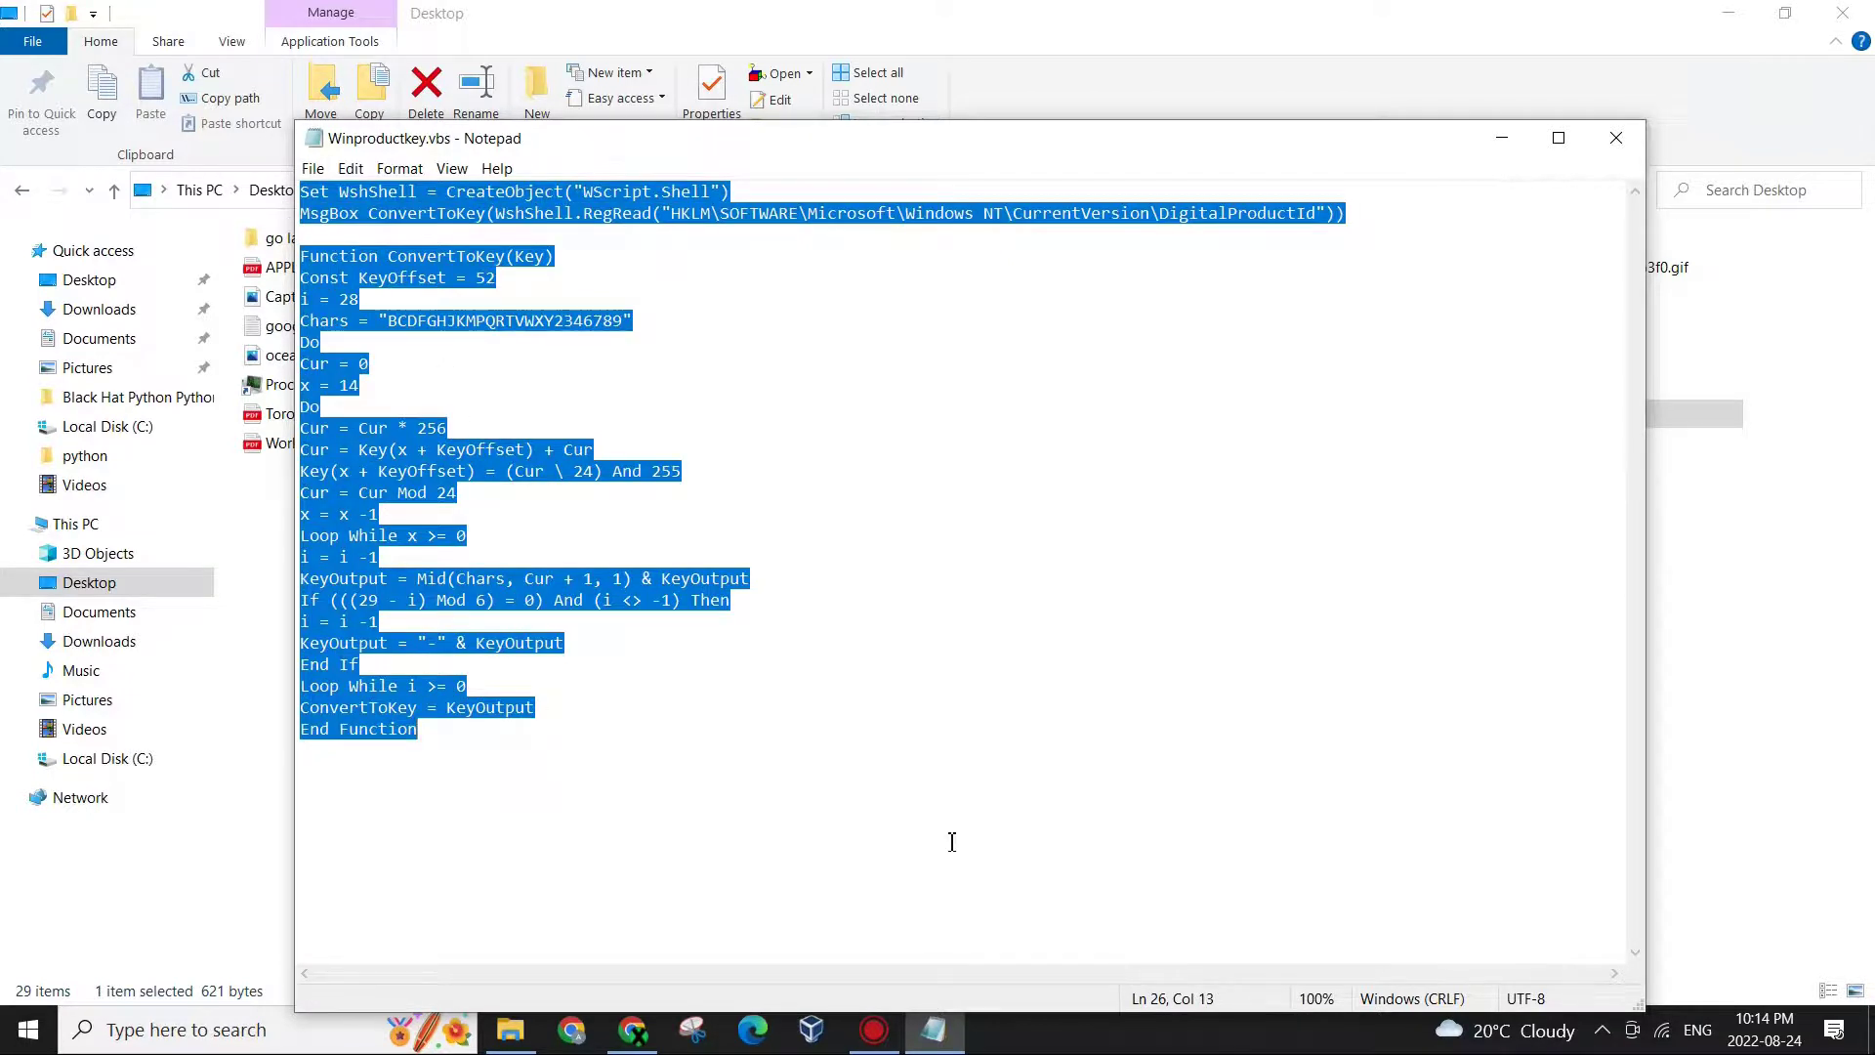
Launch a new Notepad window from Start and paste the copied script into it.
key(super)
text(nolte)
key(BackSpace)
key(BackSpace)
key(BackSpace)
text(te)
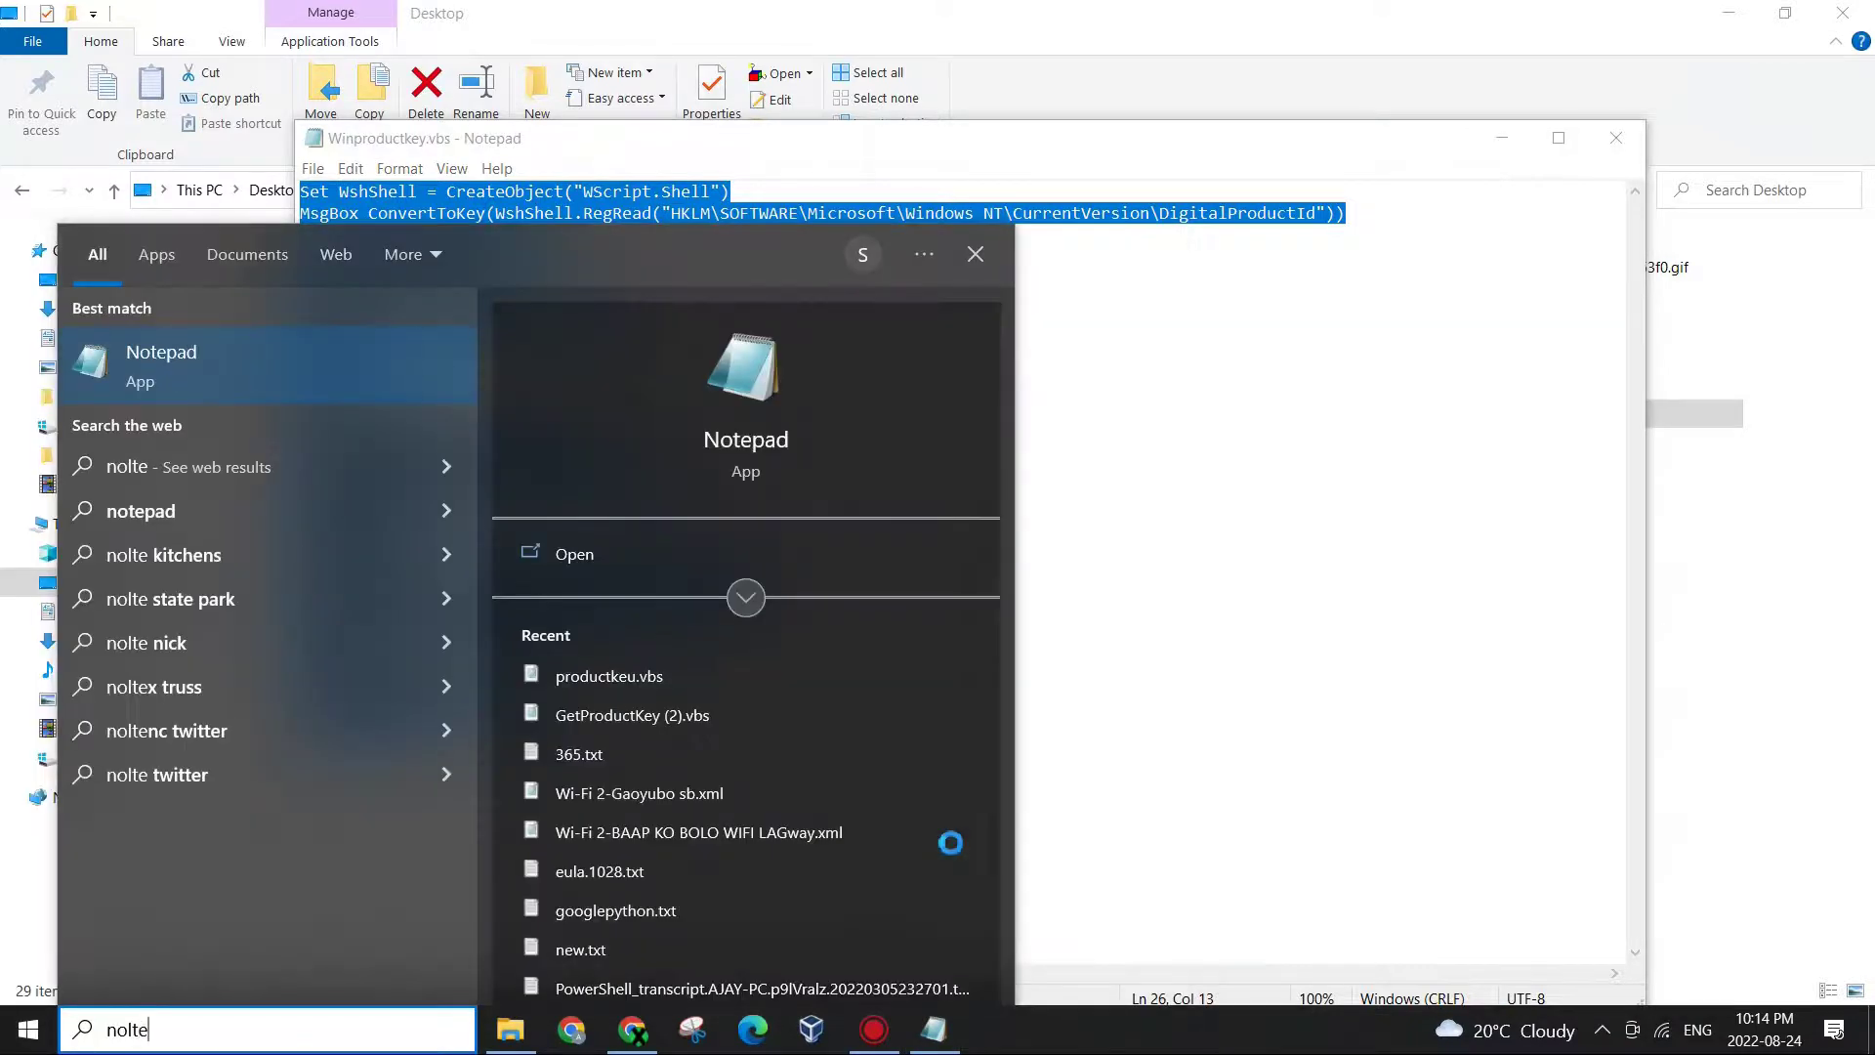
key(Return)
key(ctrl+v)
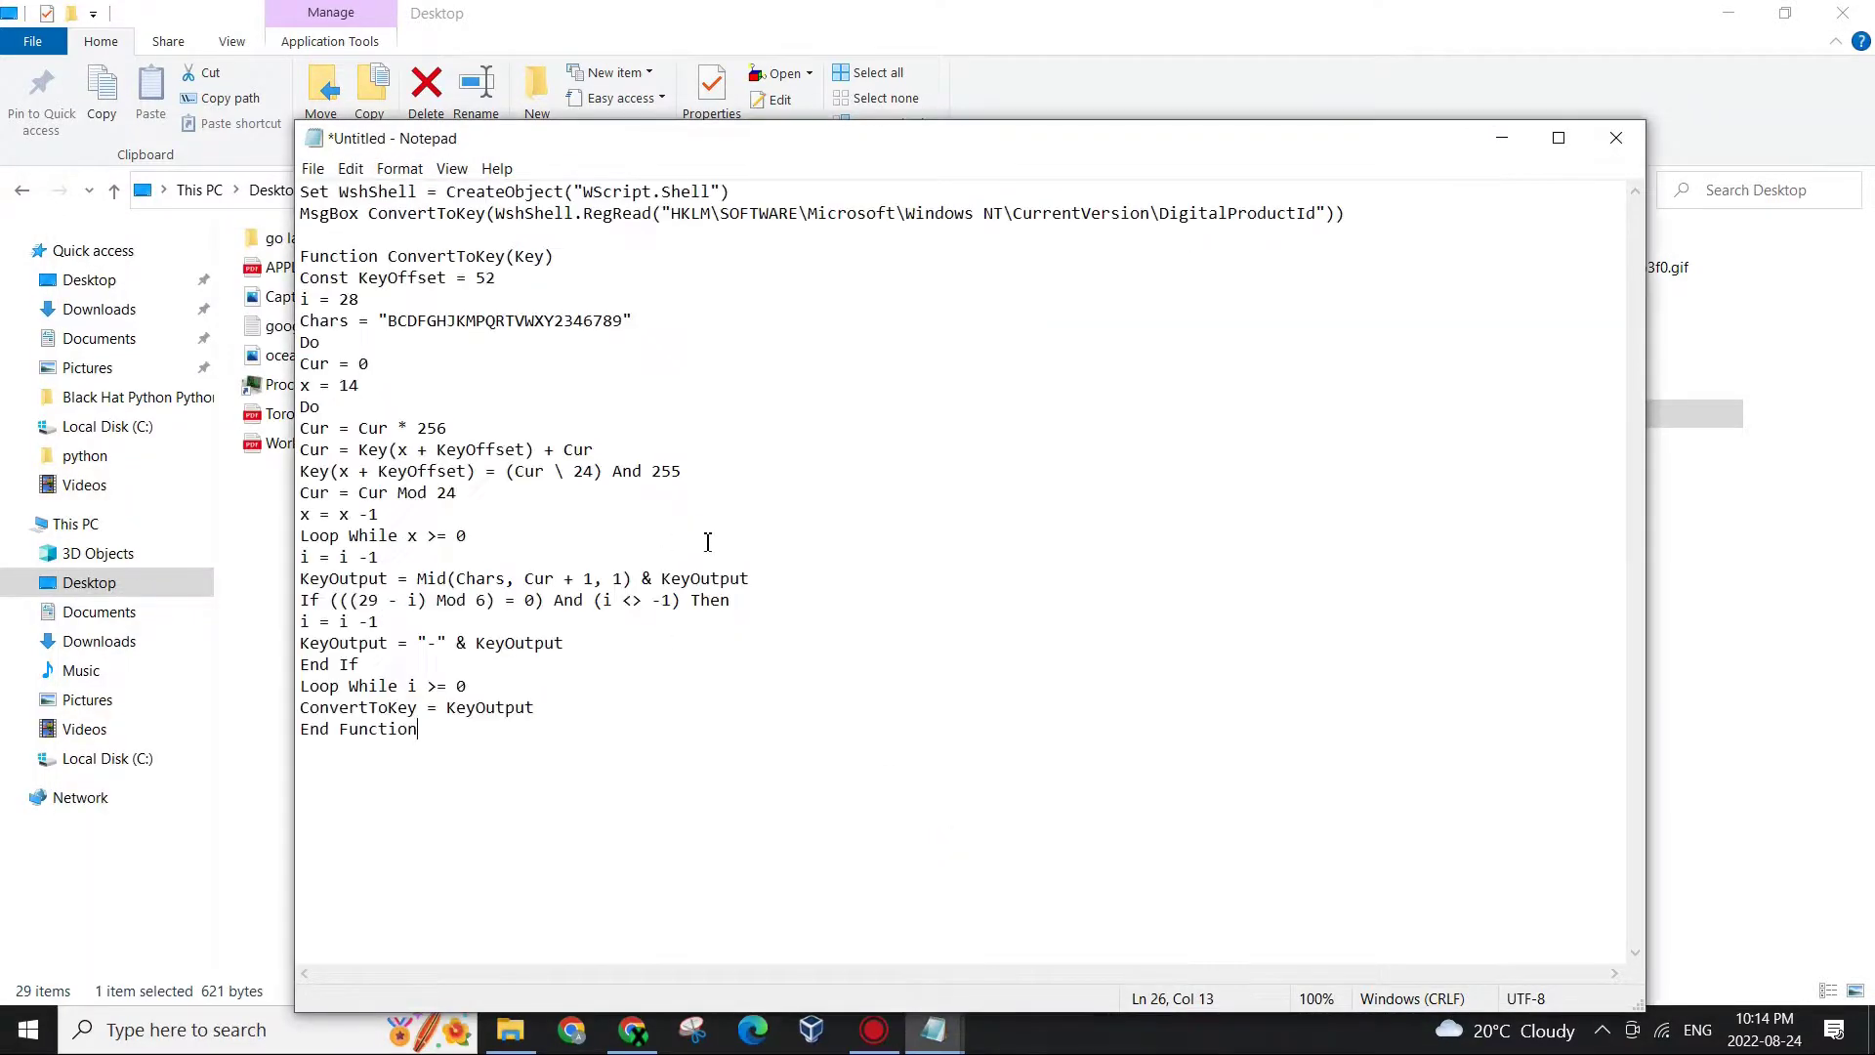
click(313, 168)
Save the new script into the Music folder as MNewwindProkey.vbs.
click(351, 269)
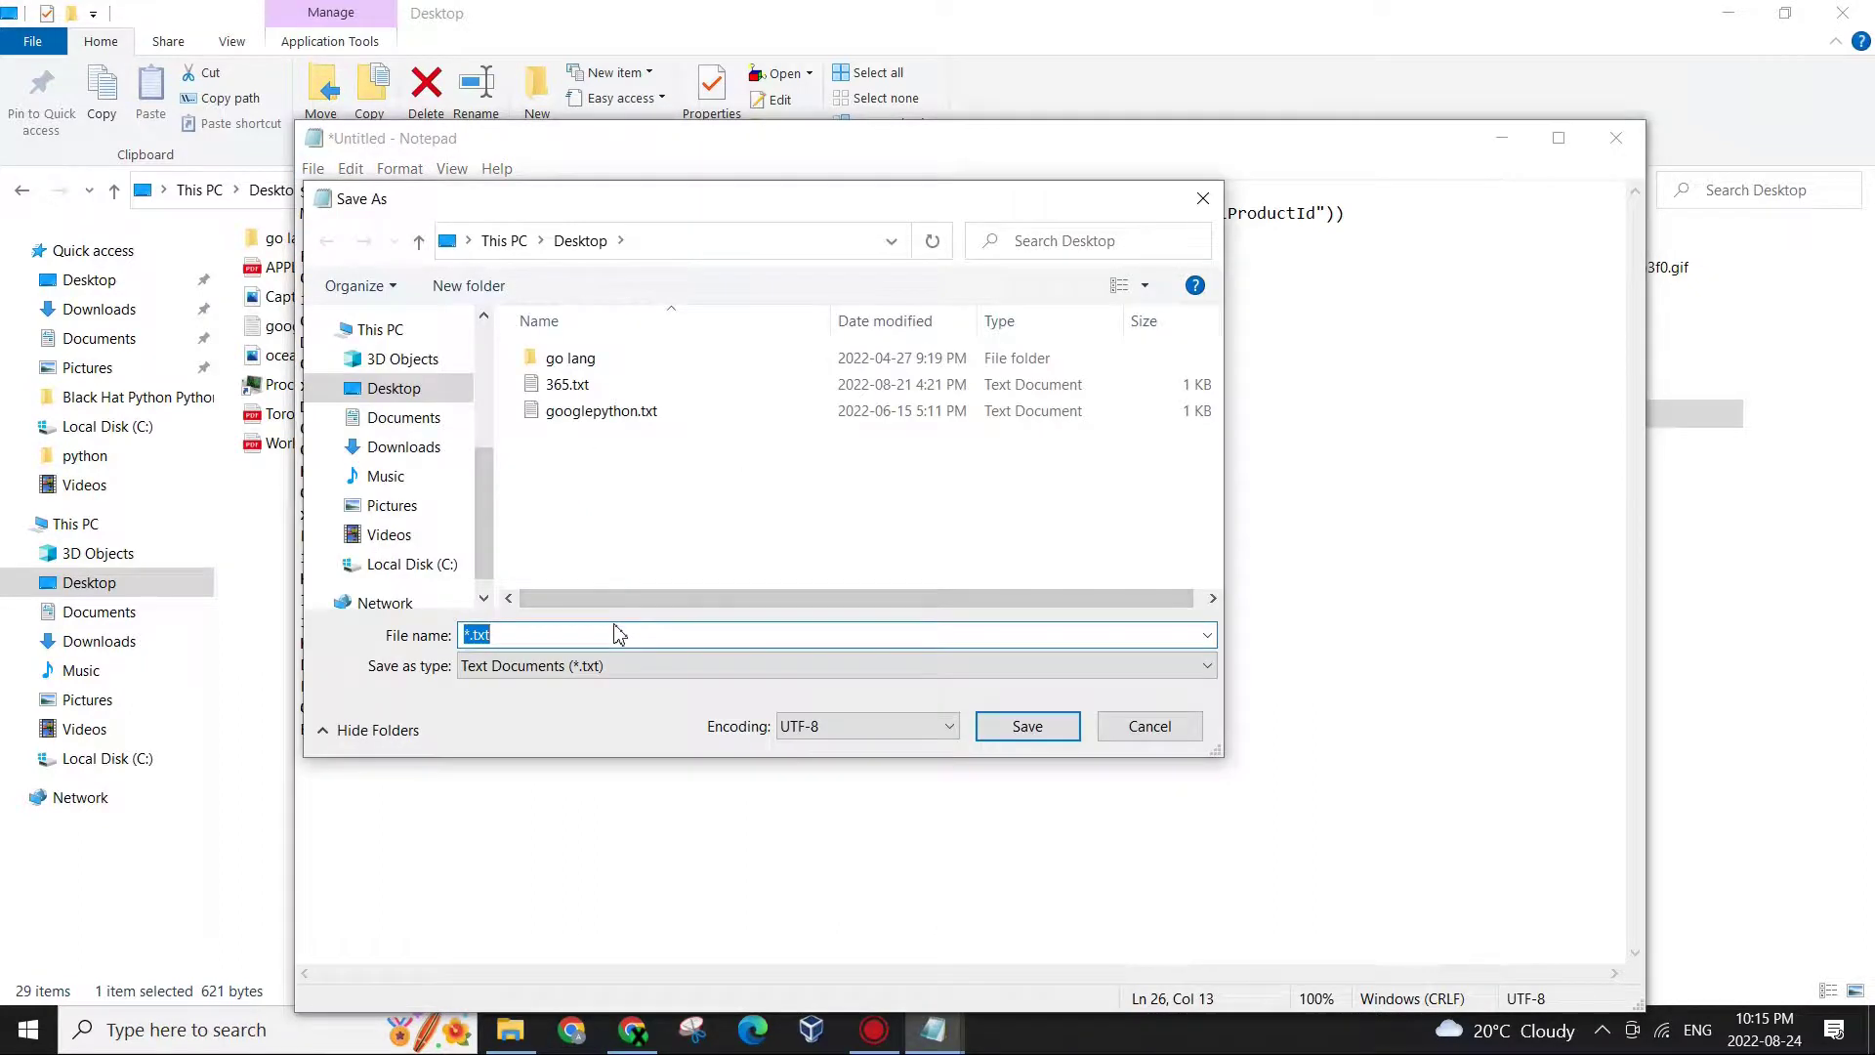
text(wind)
key(BackSpace)
key(BackSpace)
key(BackSpace)
text(M)
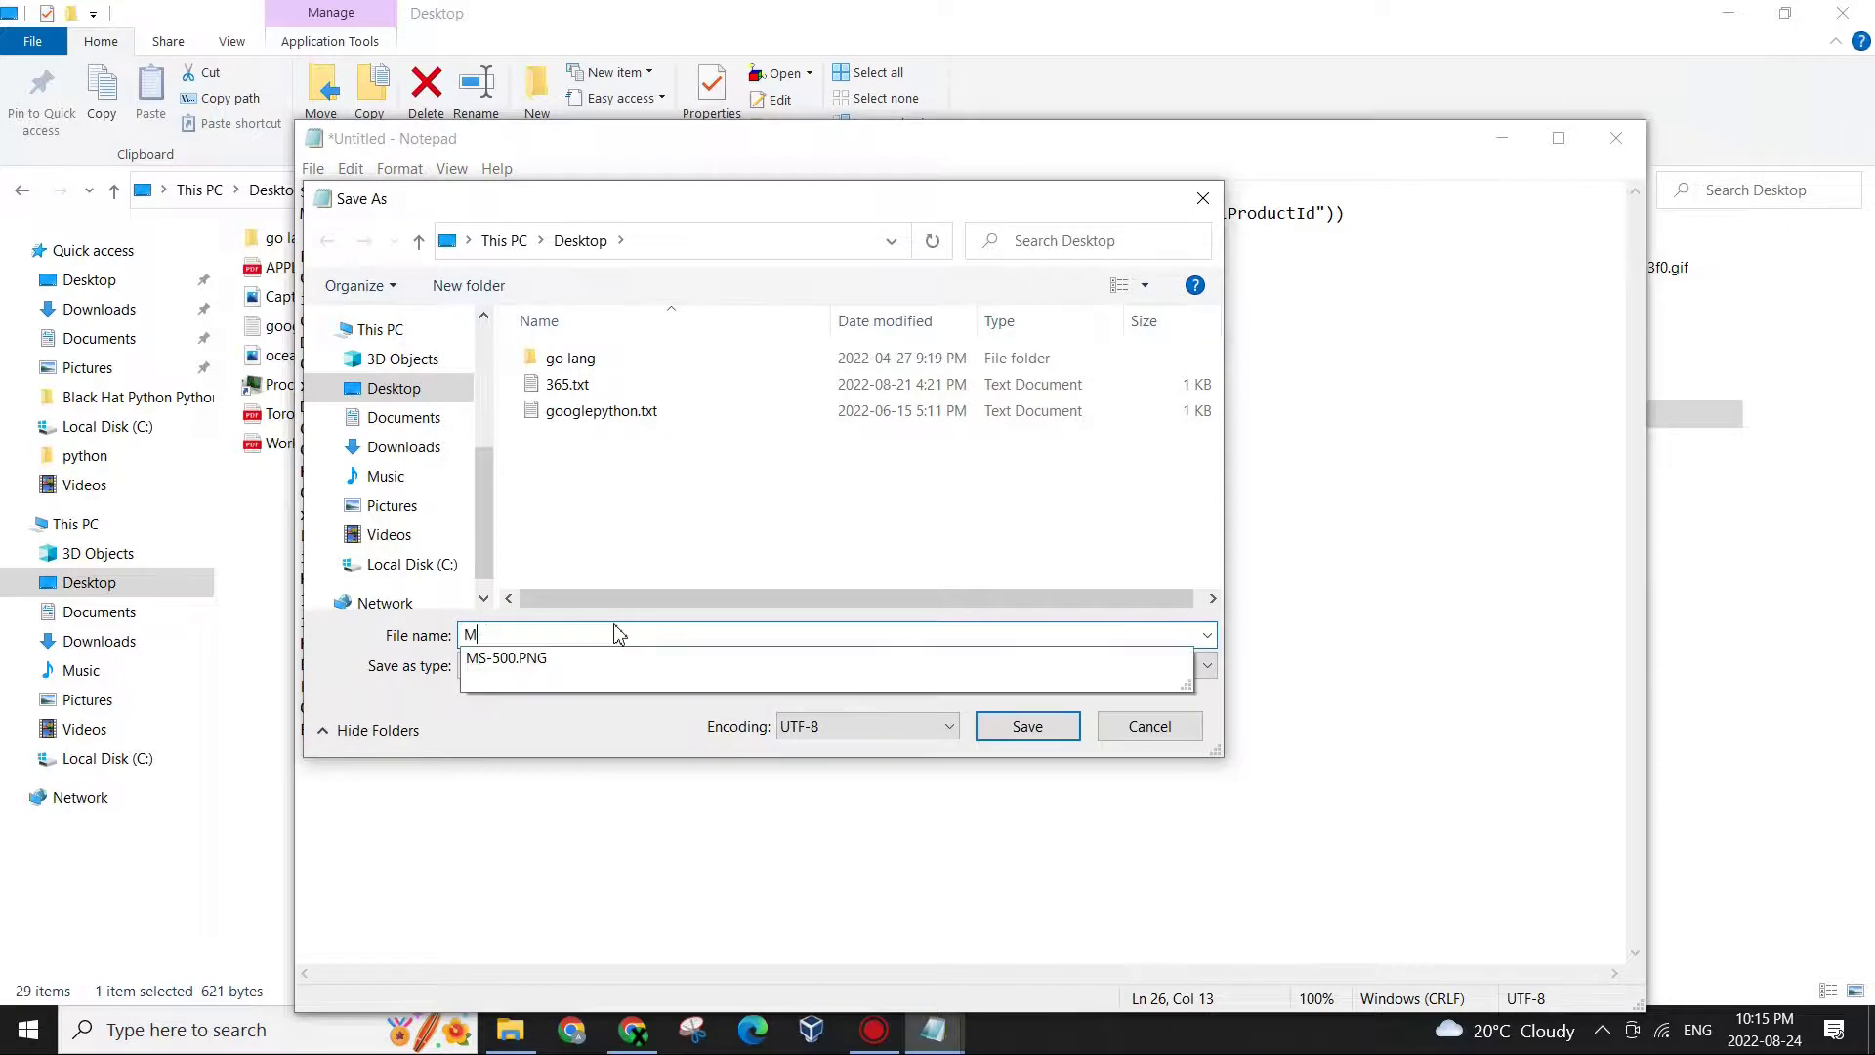
text(NewwindPro)
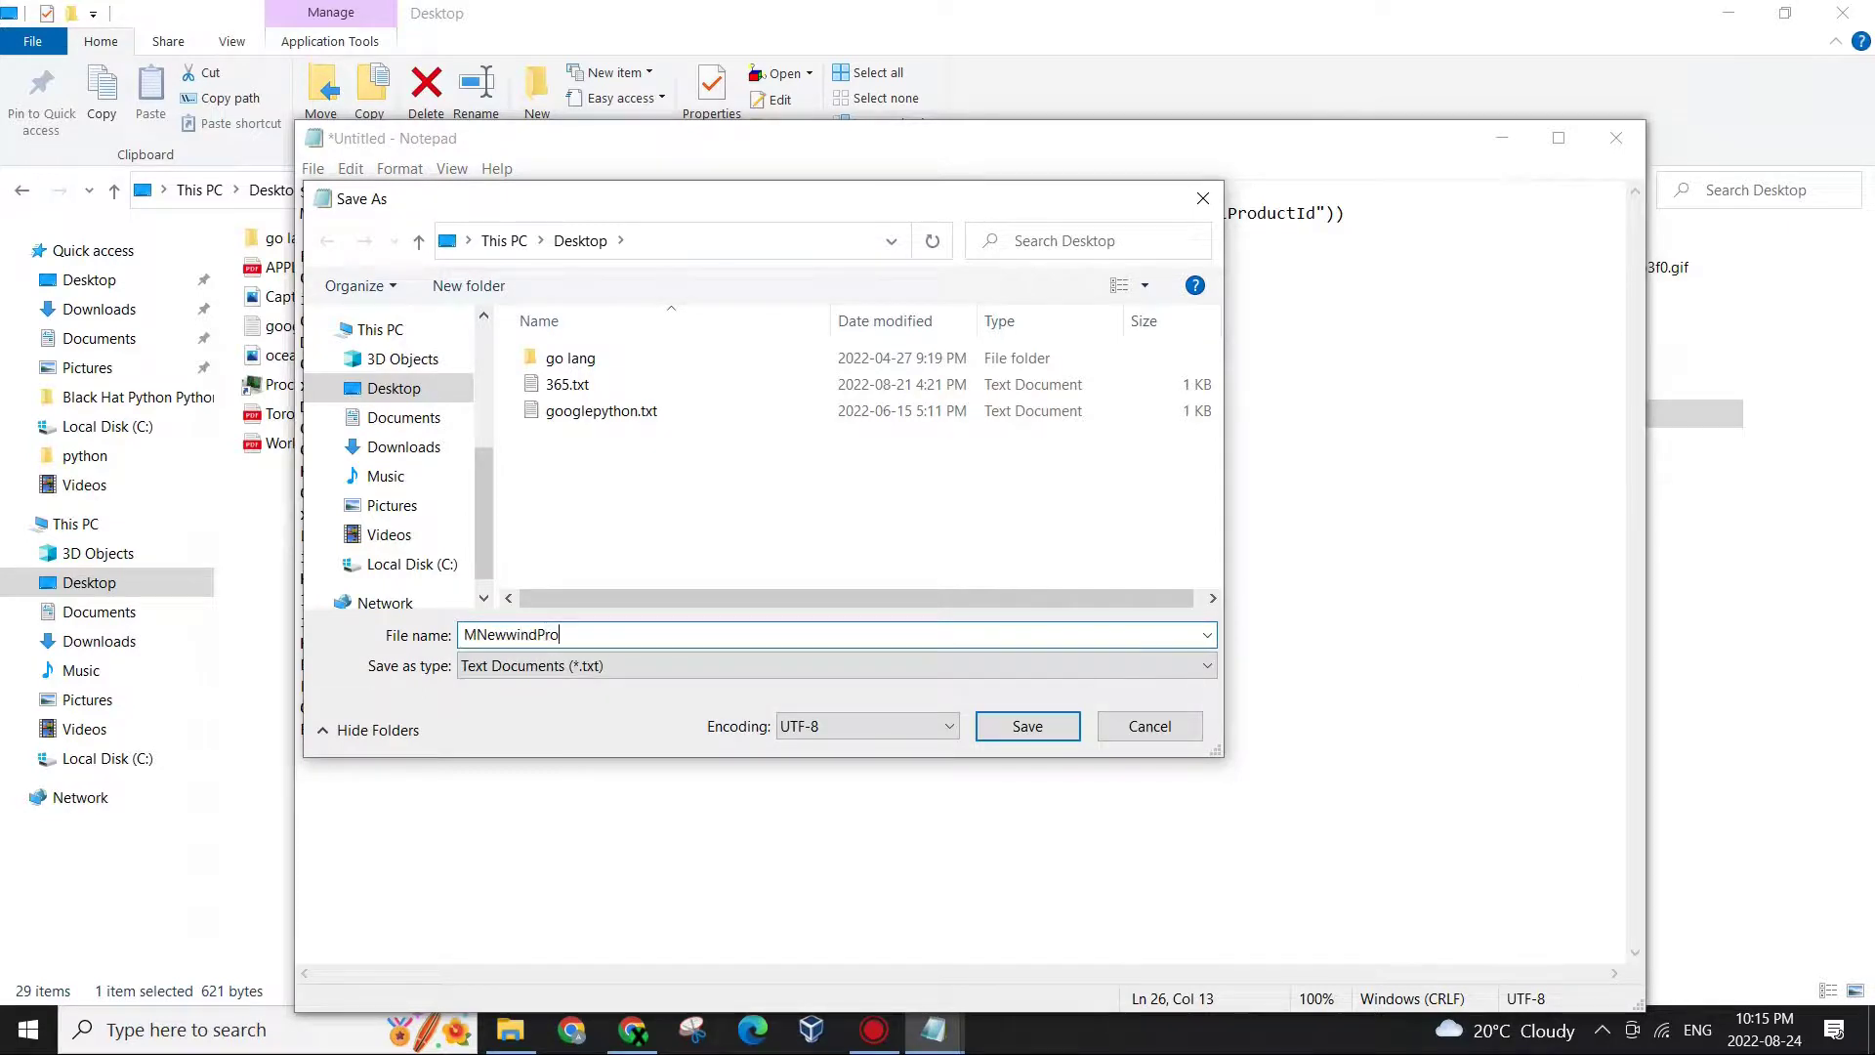
text(key.)
text(vbs)
click(411, 484)
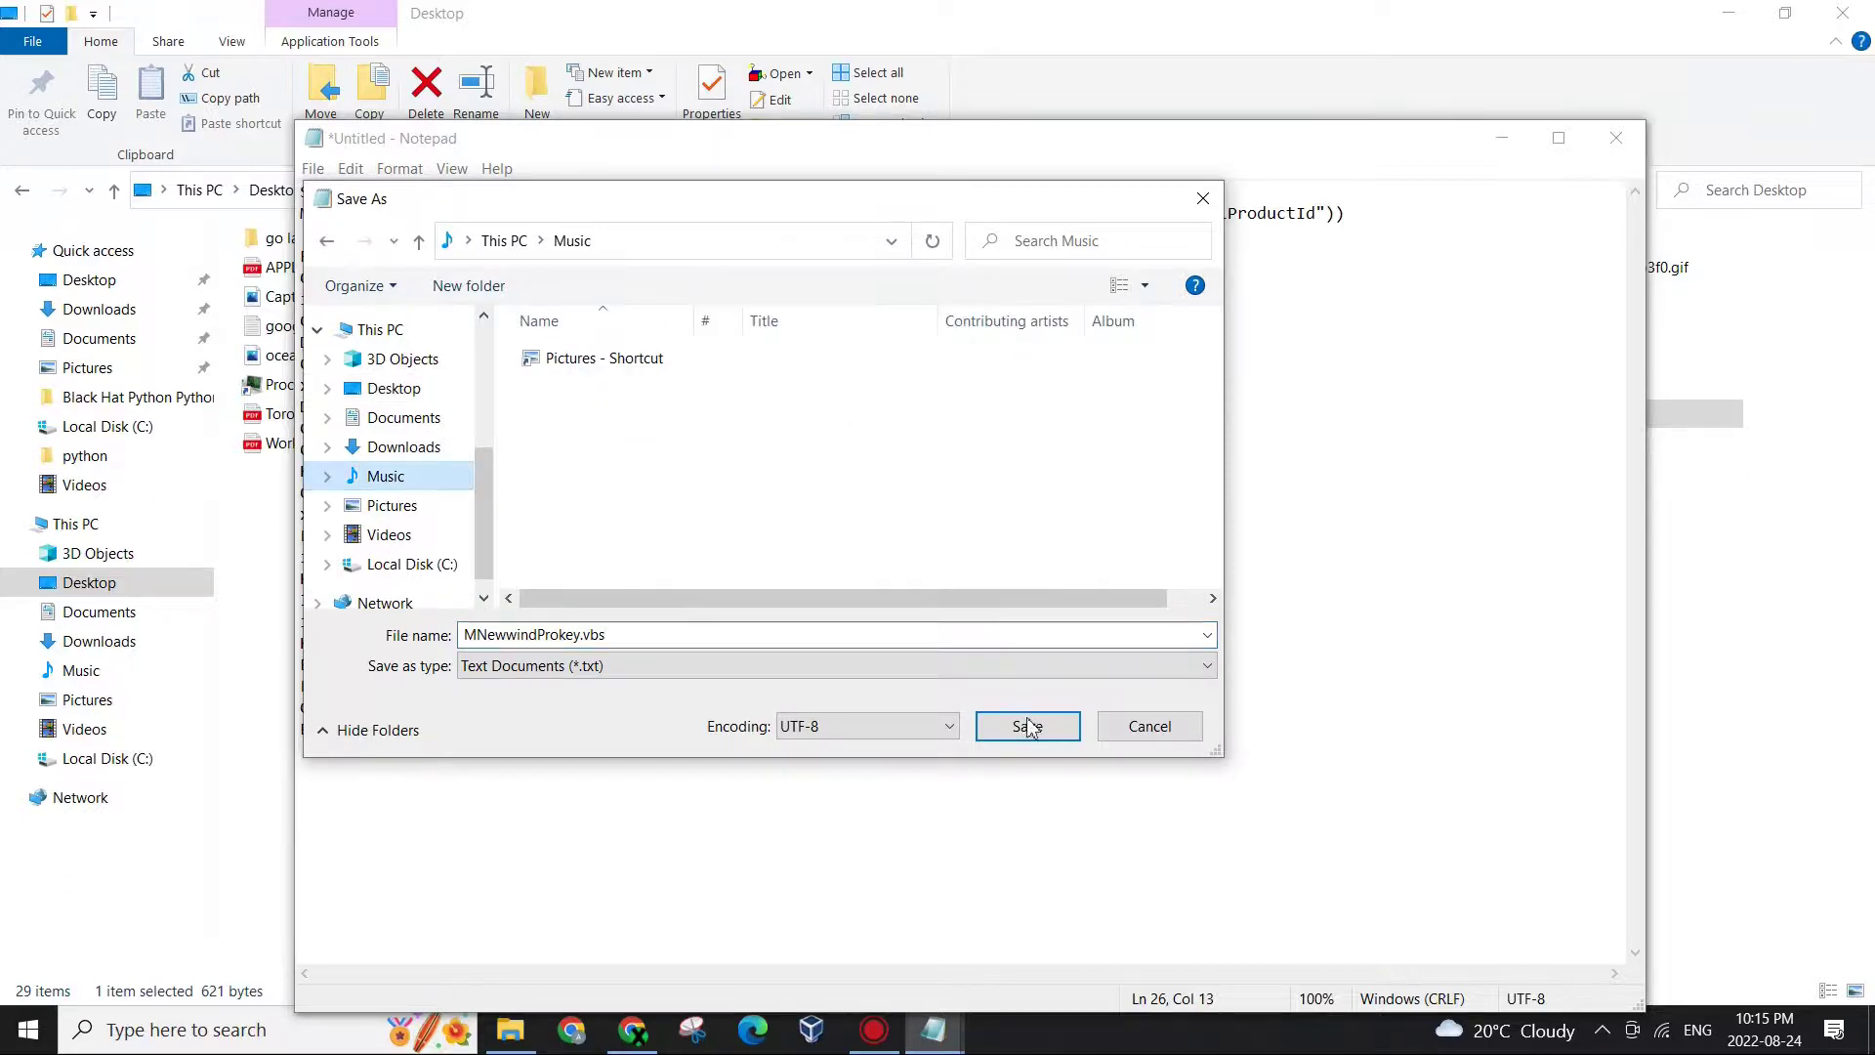
click(1028, 725)
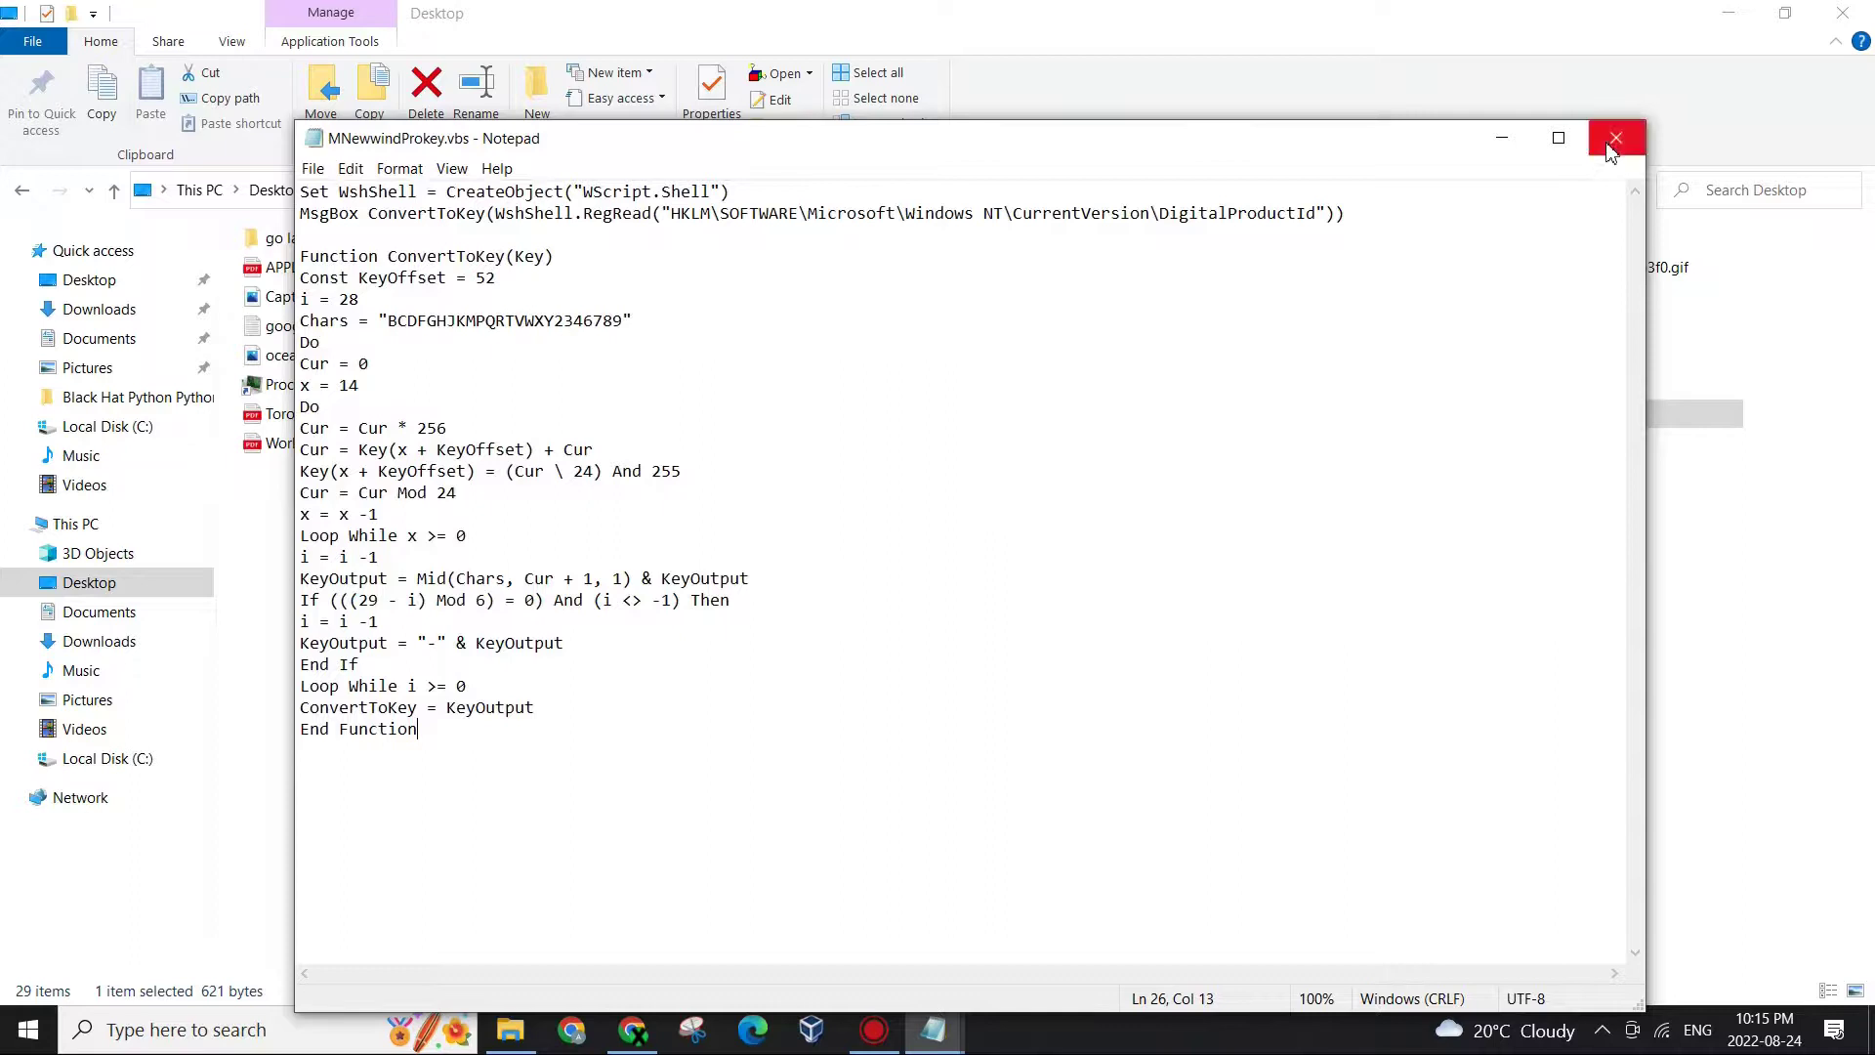
Close Notepad and show the Music folder contents in File Explorer.
click(1614, 137)
click(89, 702)
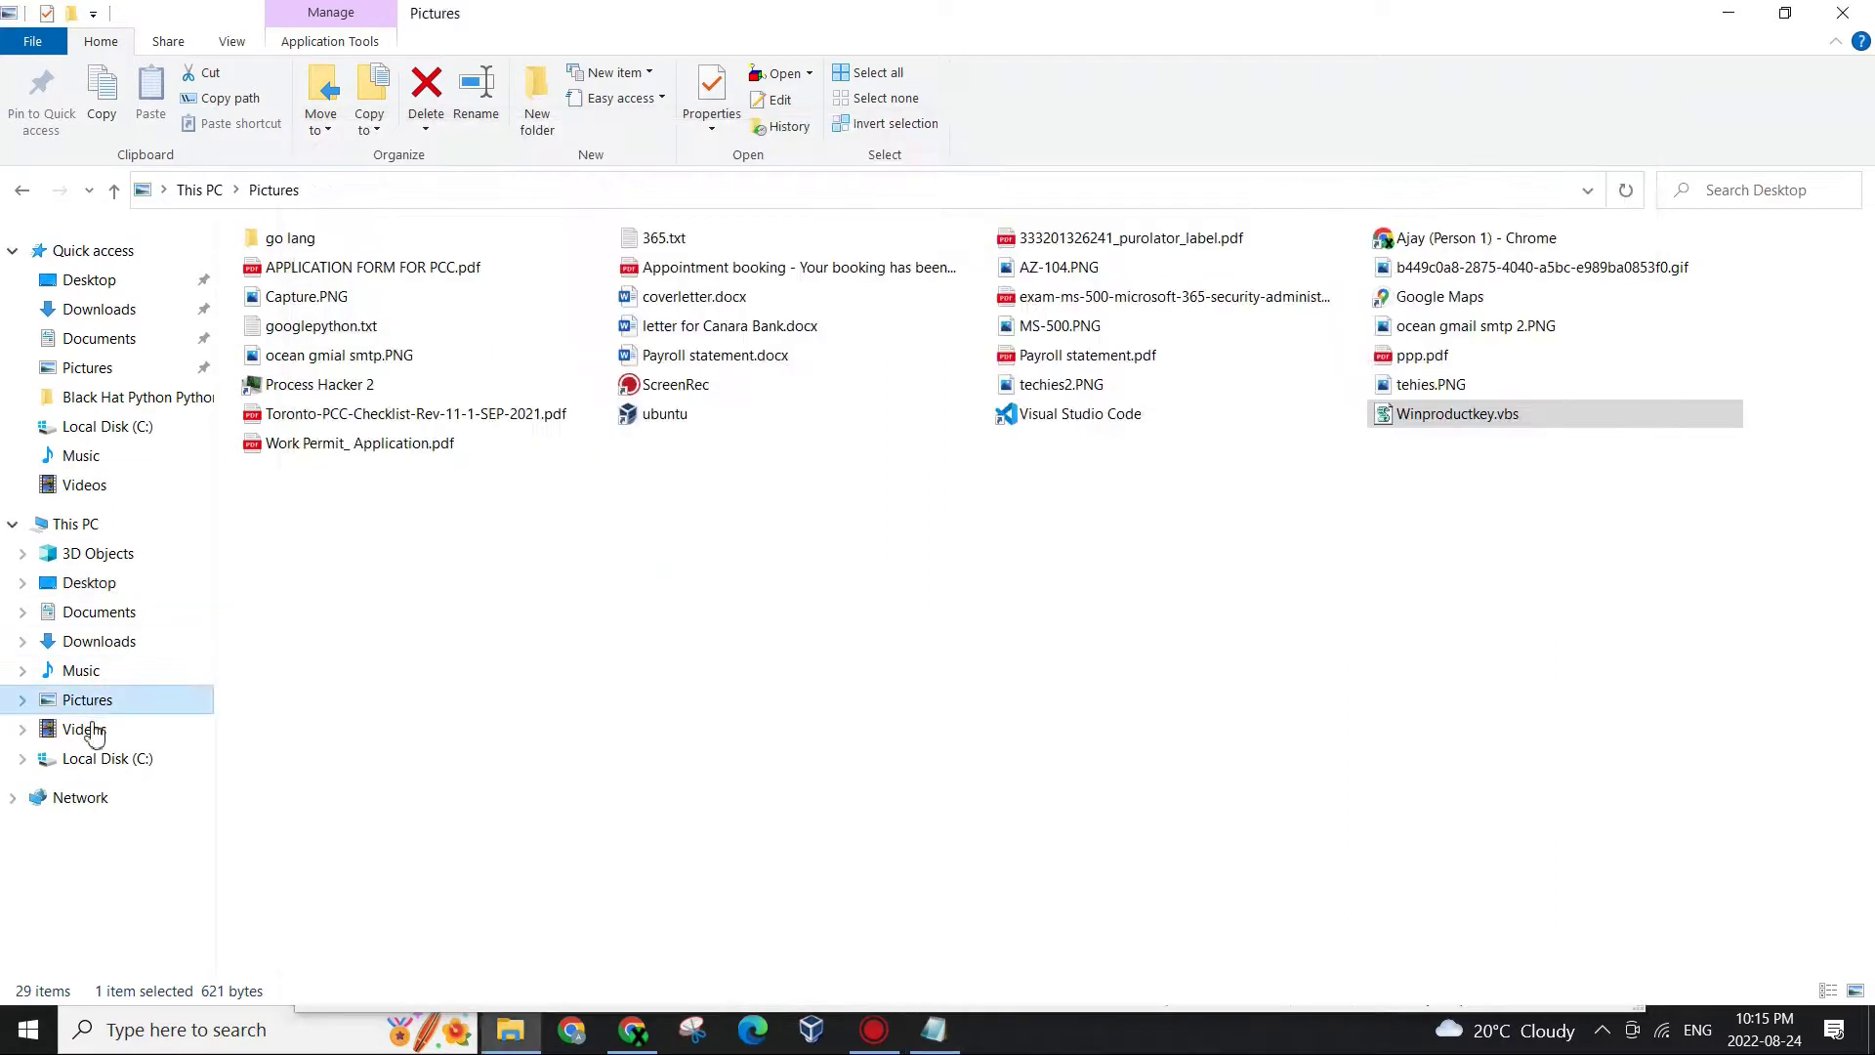
click(81, 669)
click(351, 507)
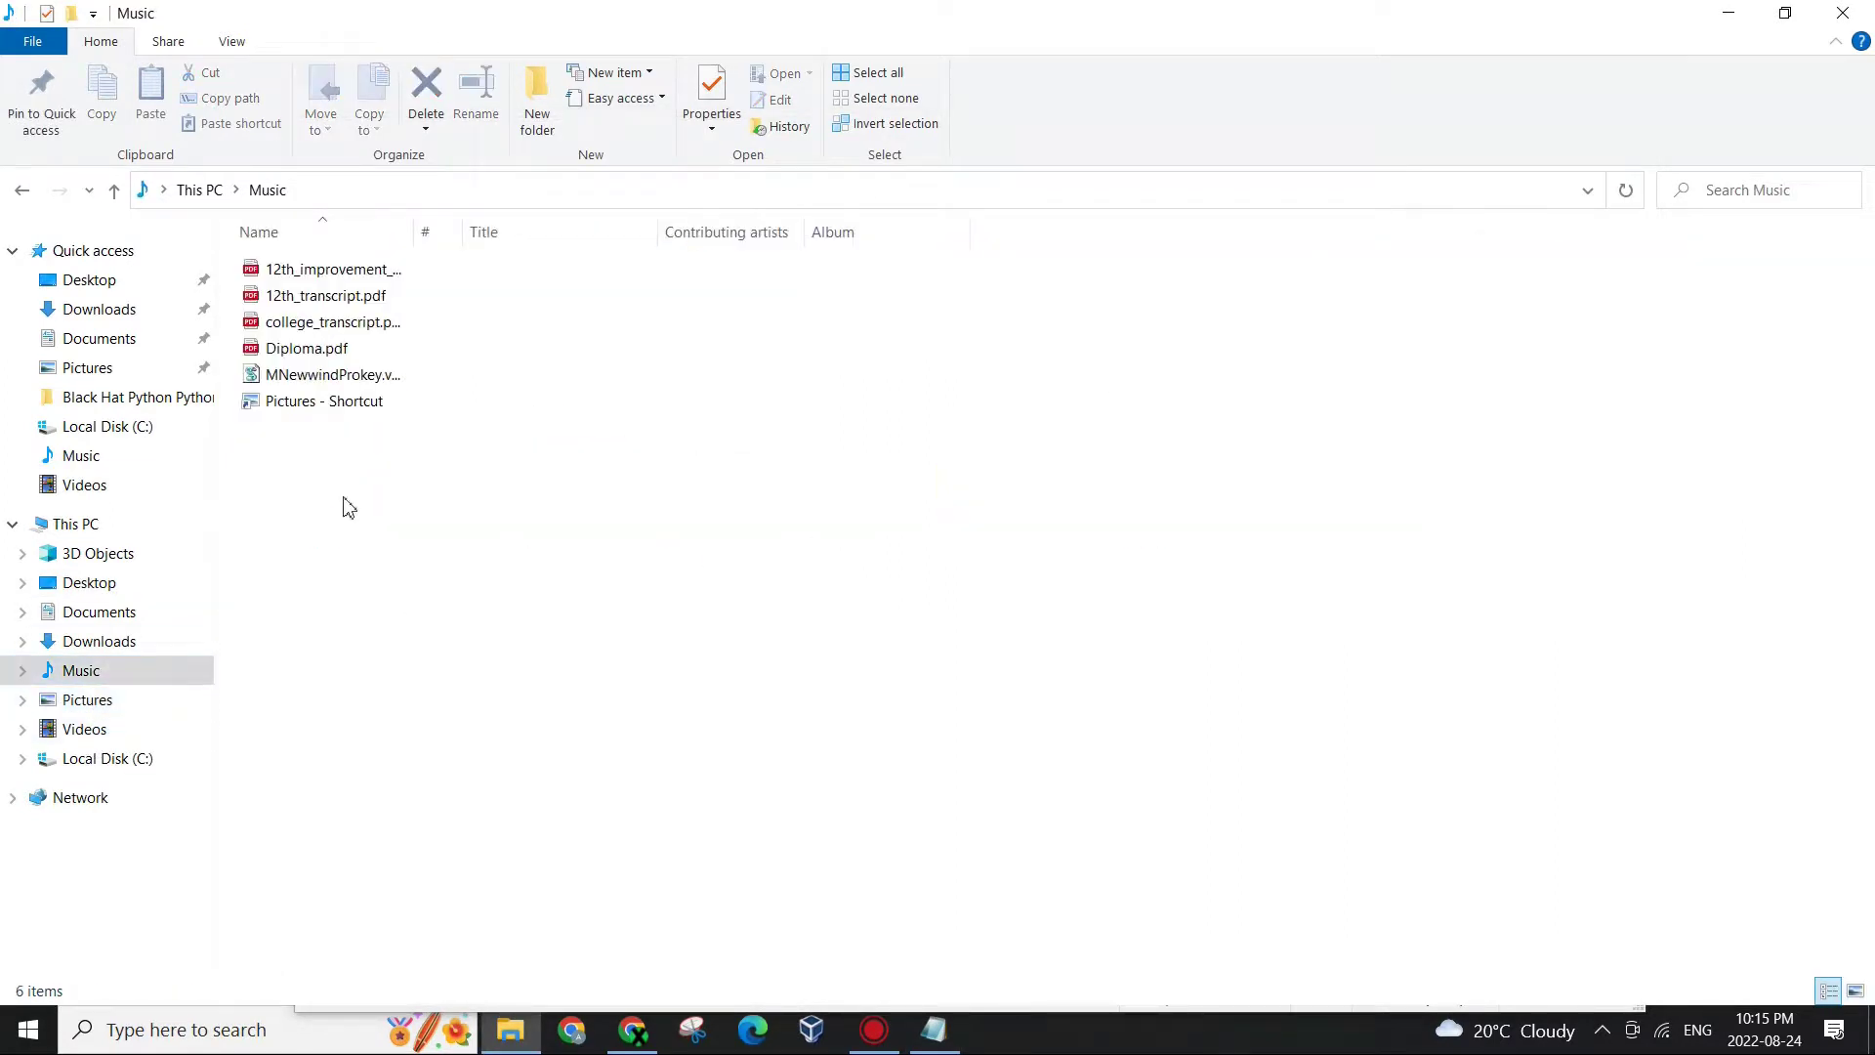
Run MNewwindProkey.vbs to show the product key and dismiss the message box.
double_click(309, 384)
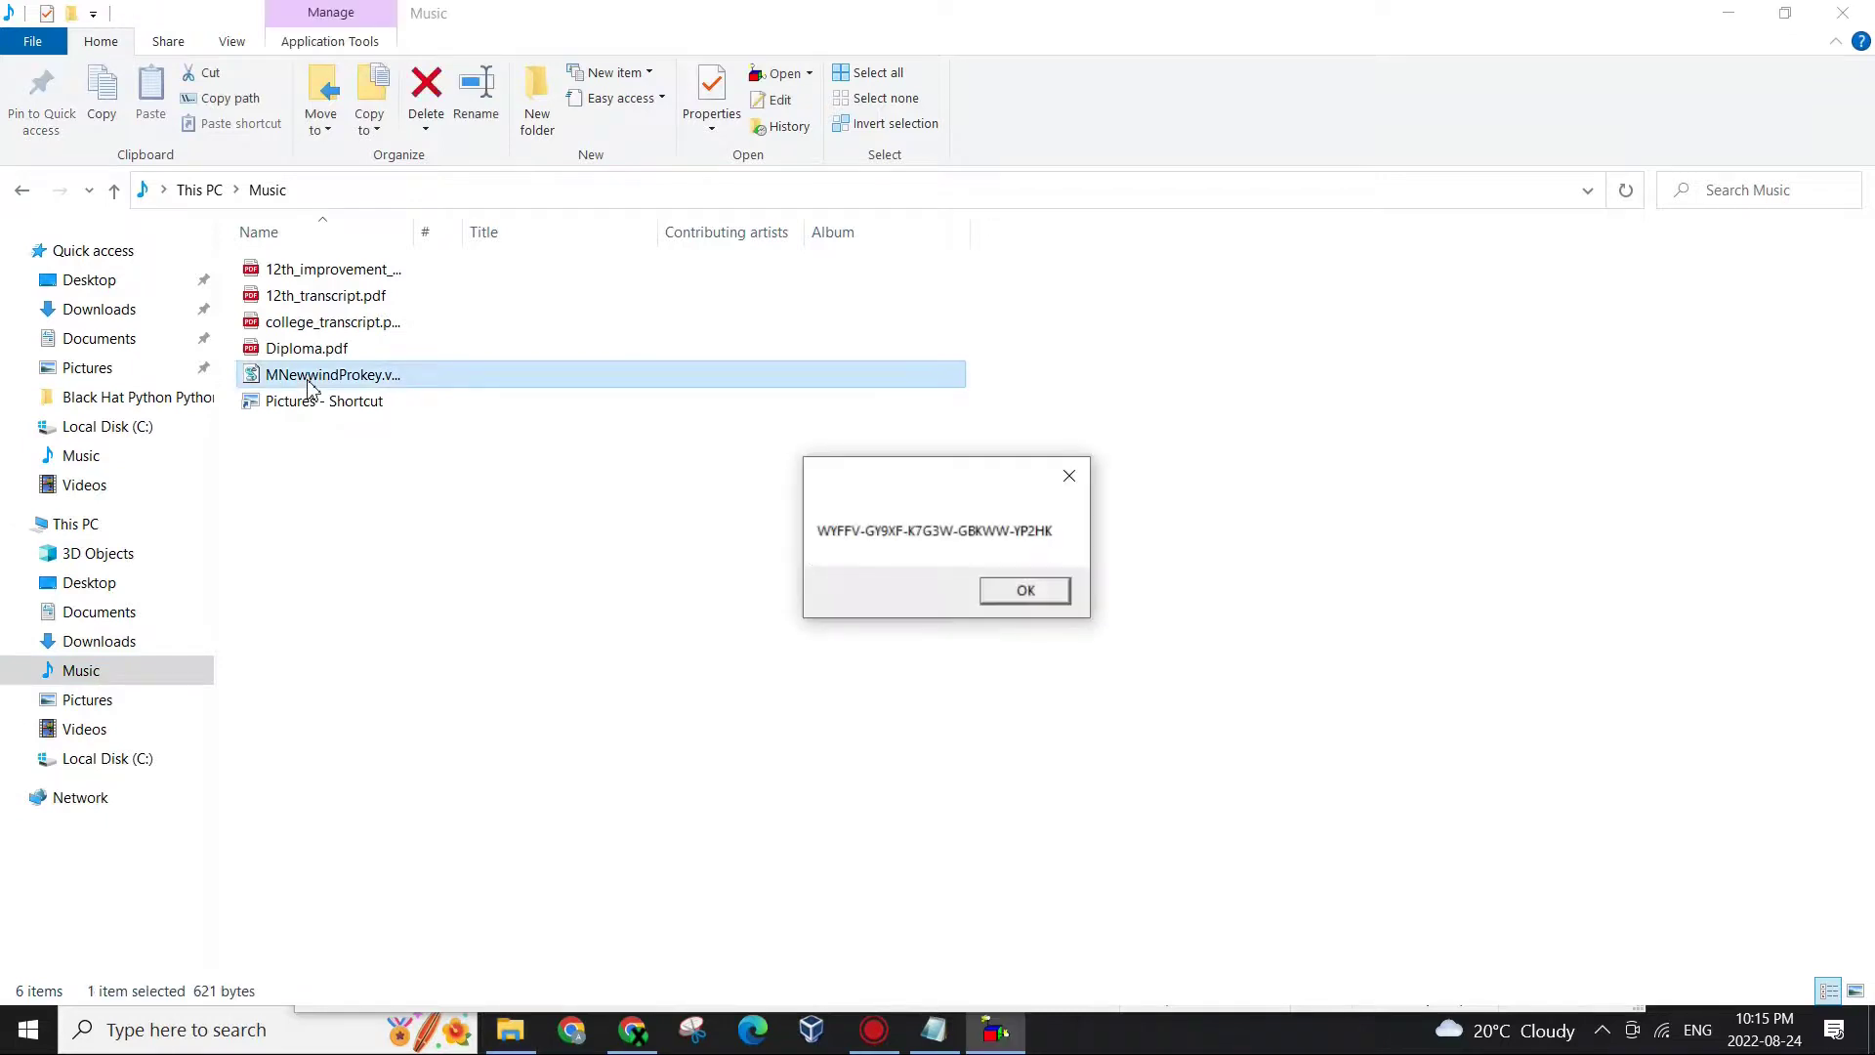
click(1061, 592)
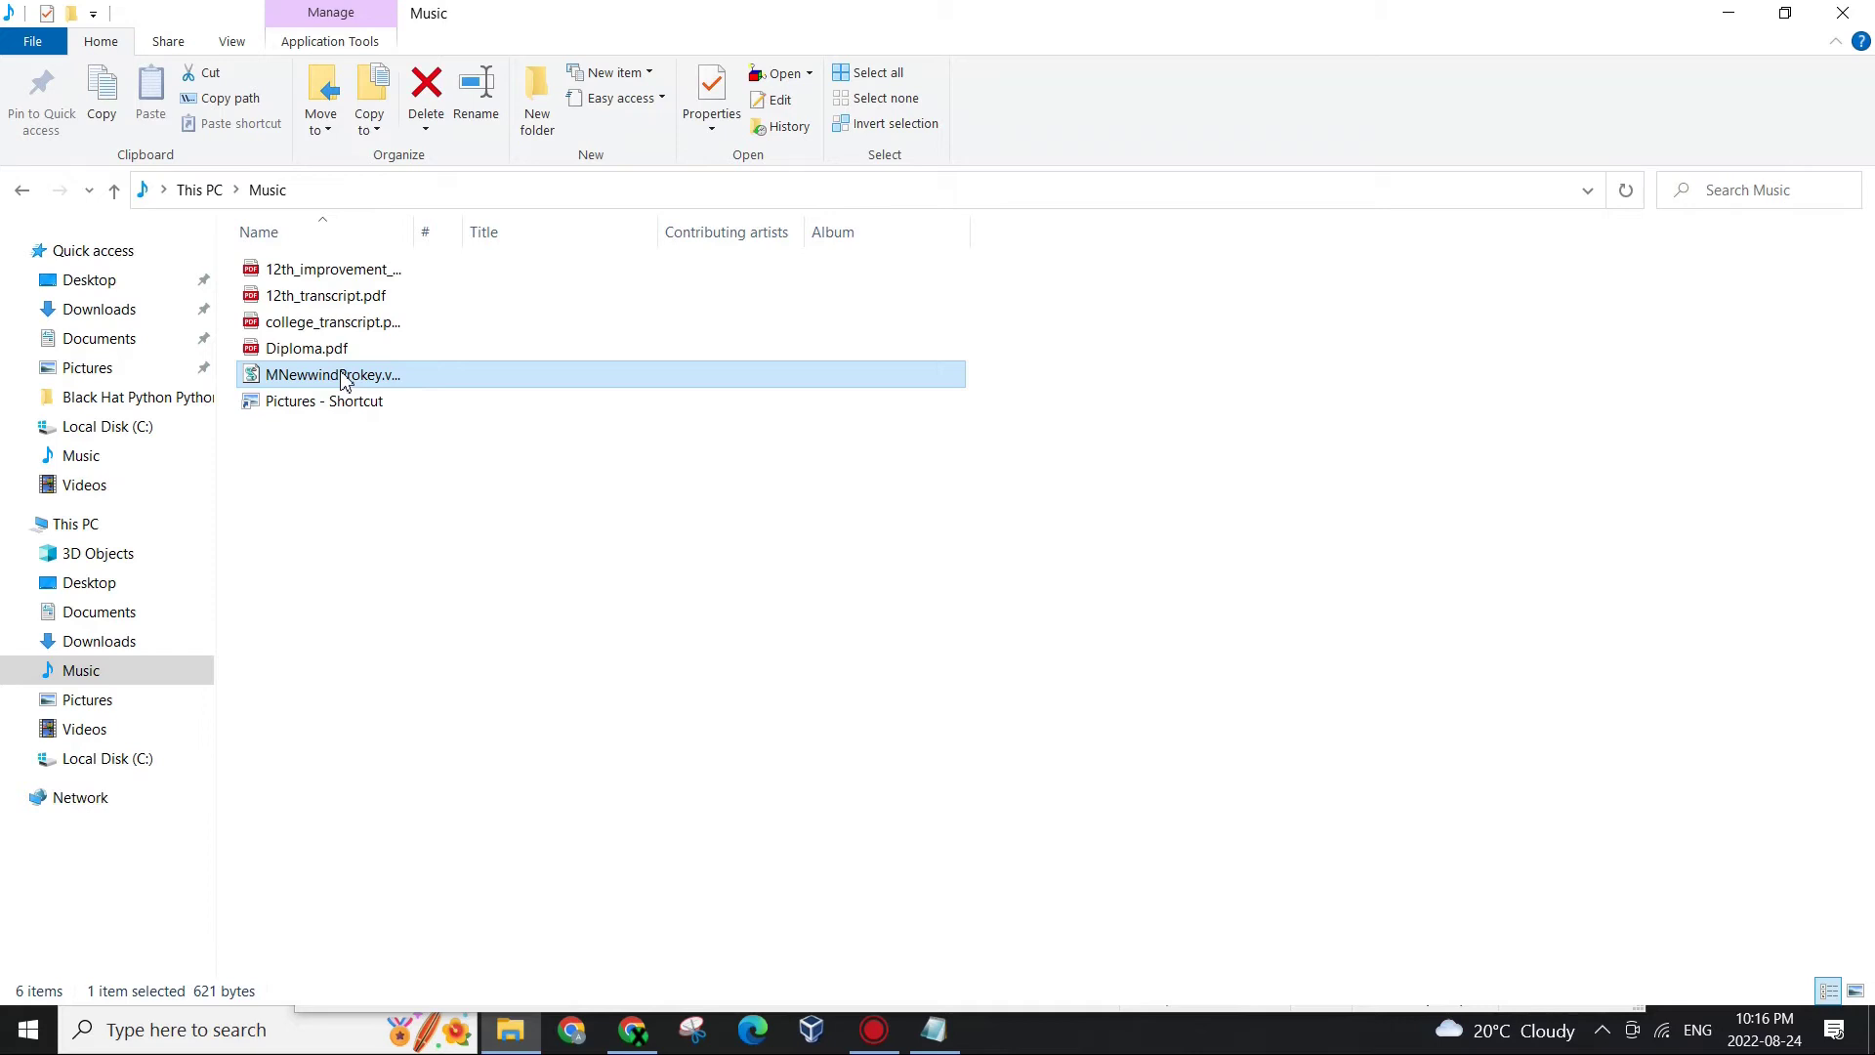
click(589, 477)
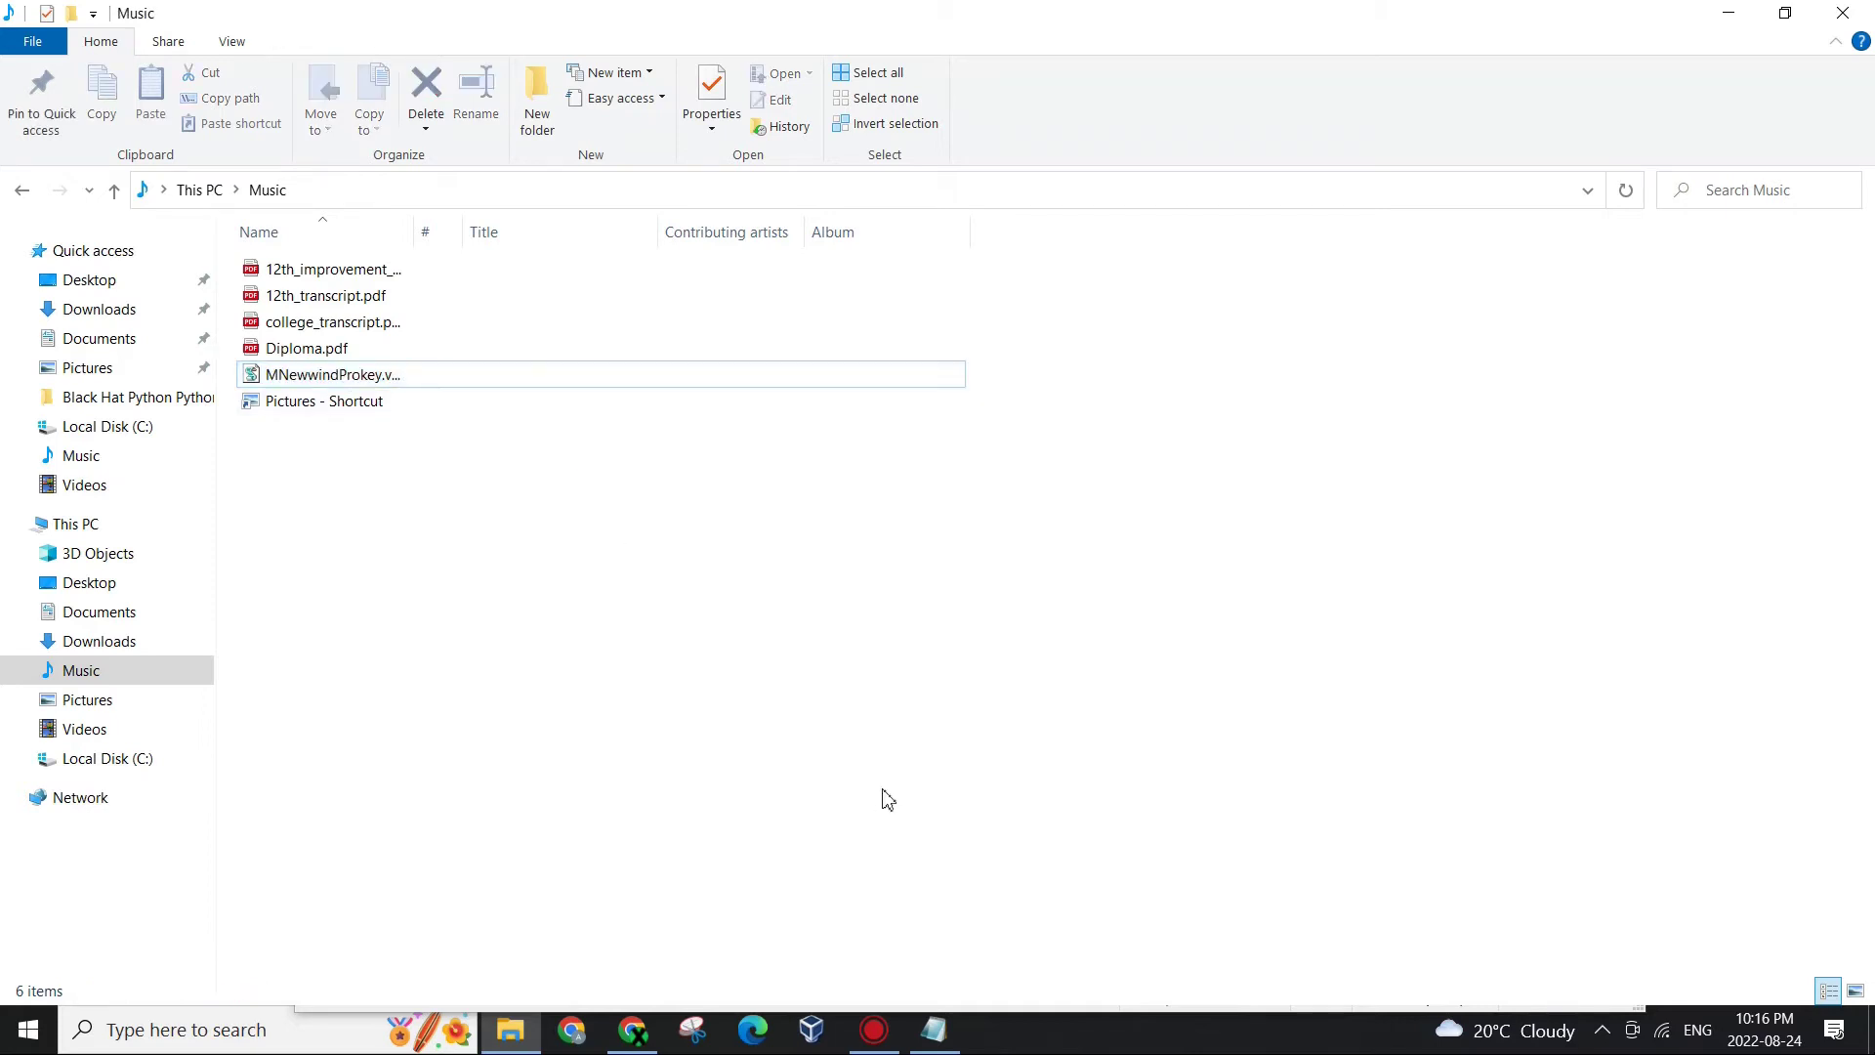